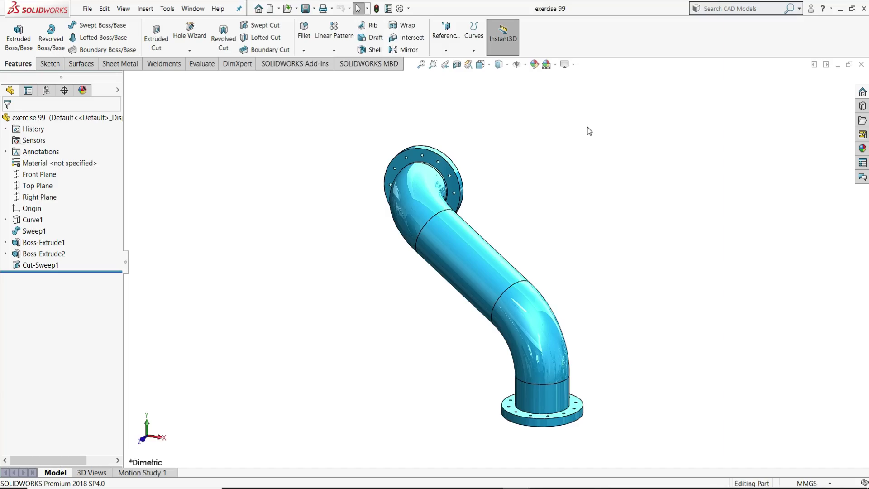
Orbit the finished exercise 99 flanged pipe to inspect it from several angles, glancing at the Curves list
{"action": "middle_click_drag", "start_coordinate": [471, 300], "coordinate": [562, 286]}
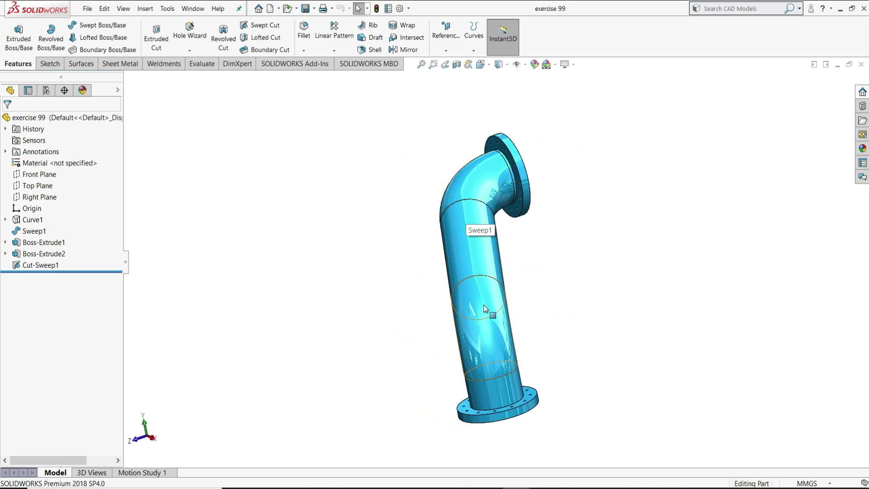
{"action": "middle_click_drag", "start_coordinate": [514, 287], "coordinate": [543, 253]}
{"action": "middle_click_drag", "start_coordinate": [579, 224], "coordinate": [721, 249]}
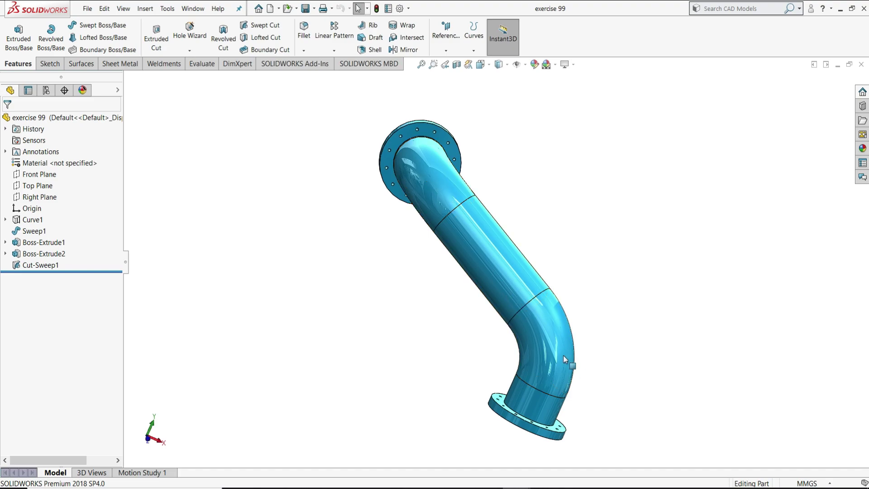
{"action": "middle_click_drag", "start_coordinate": [590, 263], "coordinate": [514, 294]}
{"action": "left_click", "coordinate": [473, 51]}
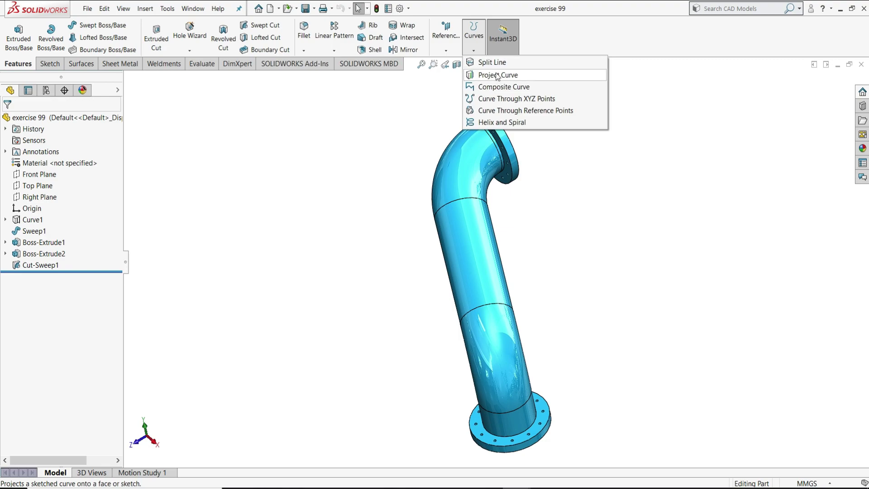
{"action": "middle_click_drag", "start_coordinate": [493, 281], "coordinate": [504, 188]}
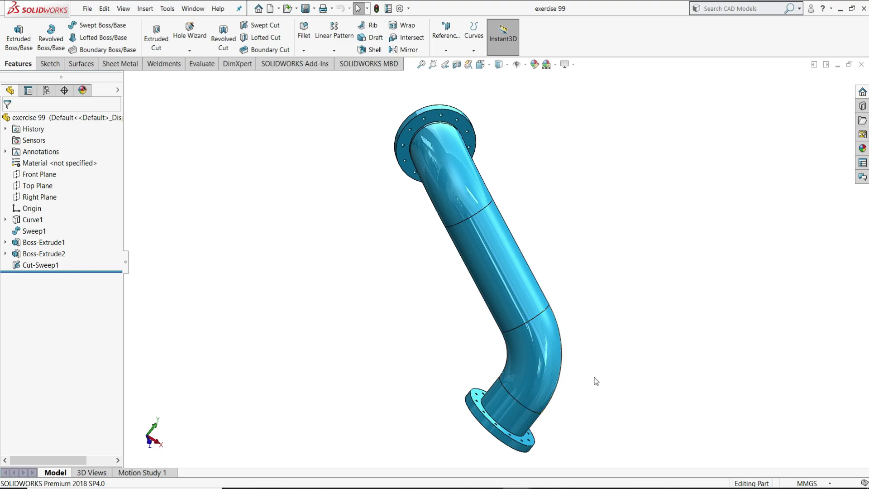
{"action": "middle_click_drag", "start_coordinate": [595, 381], "coordinate": [584, 348]}
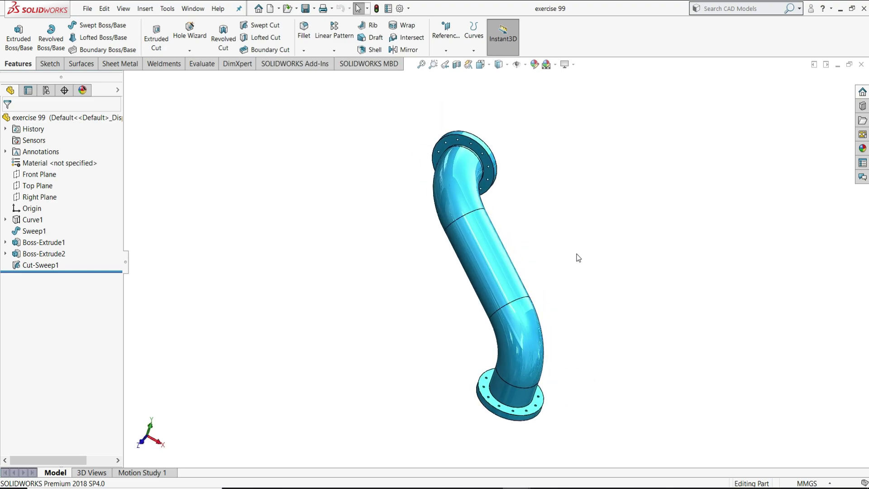
Switch to the empty Part2 document and start a sketch on the Front Plane
{"action": "key", "text": "ctrl+Tab"}
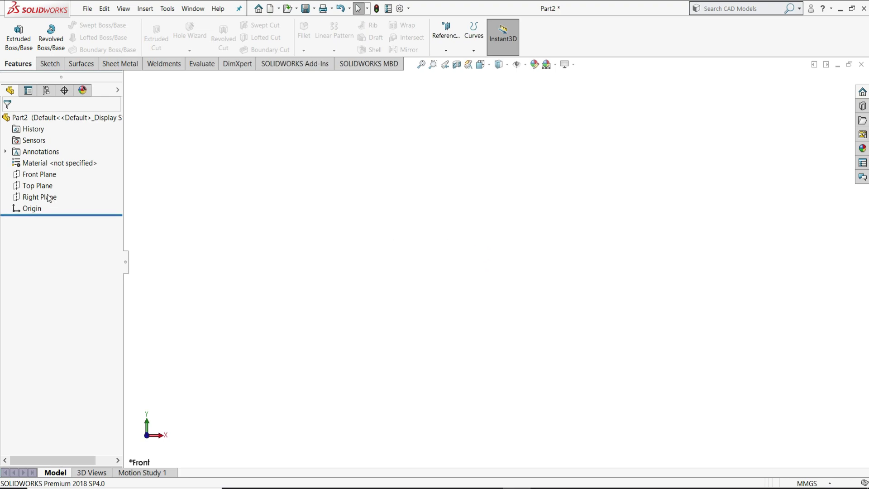
{"action": "left_click", "coordinate": [44, 174]}
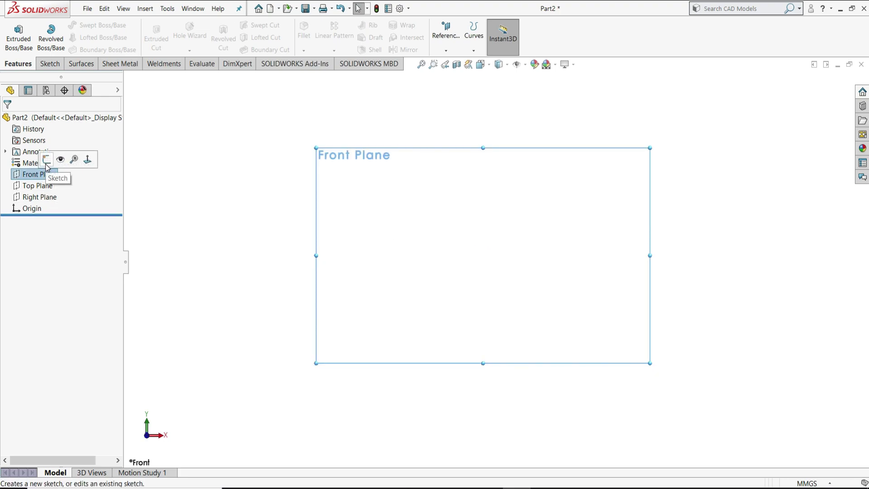
{"action": "left_click", "coordinate": [47, 160]}
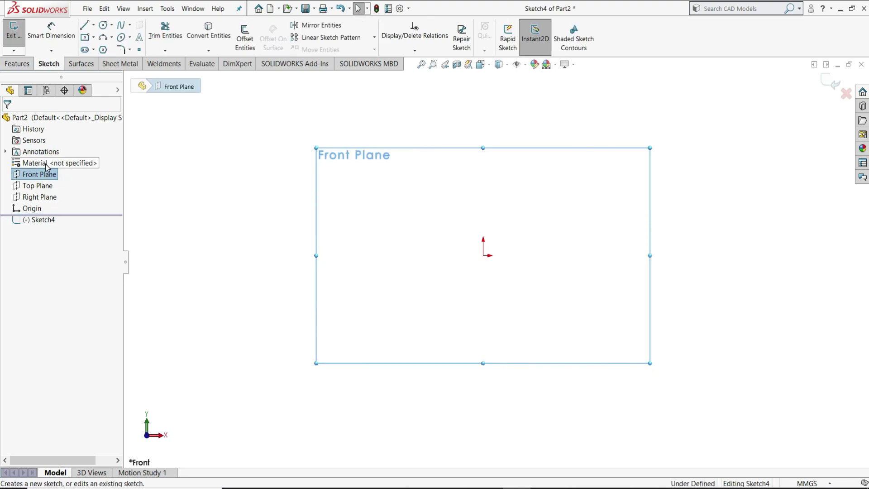
Draw a vertical line up from the origin joined to a line slanting up-left
{"action": "left_click", "coordinate": [84, 26]}
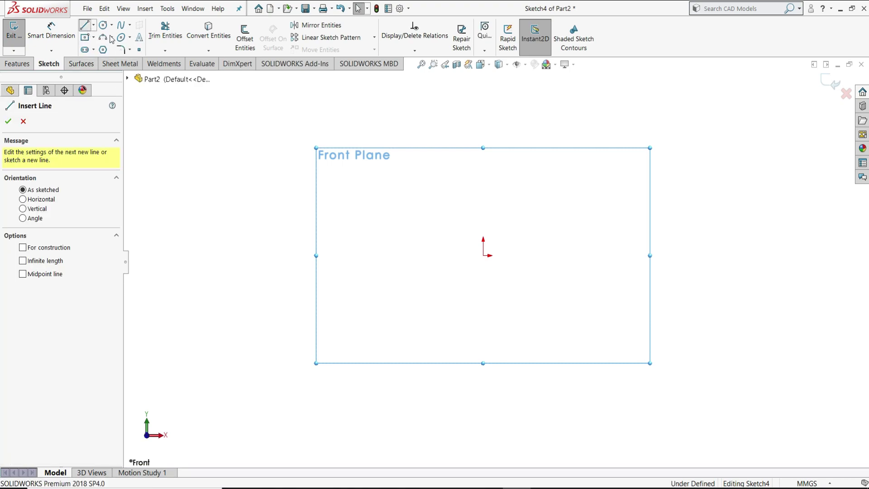
{"action": "left_click", "coordinate": [483, 255]}
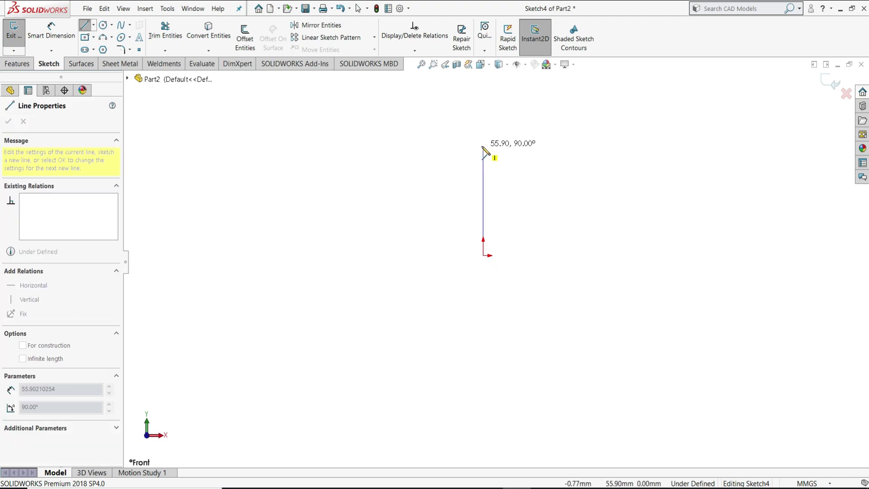
{"action": "left_click", "coordinate": [483, 146]}
{"action": "left_click", "coordinate": [484, 165]}
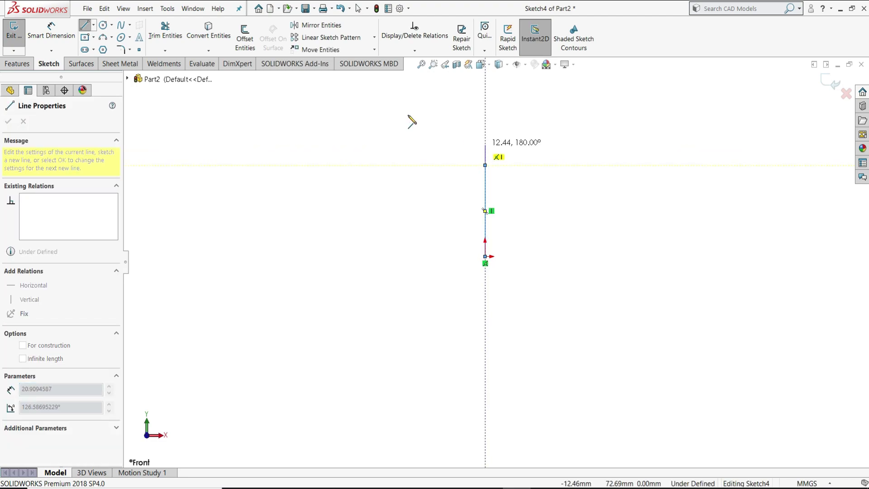
{"action": "double_click", "coordinate": [381, 91]}
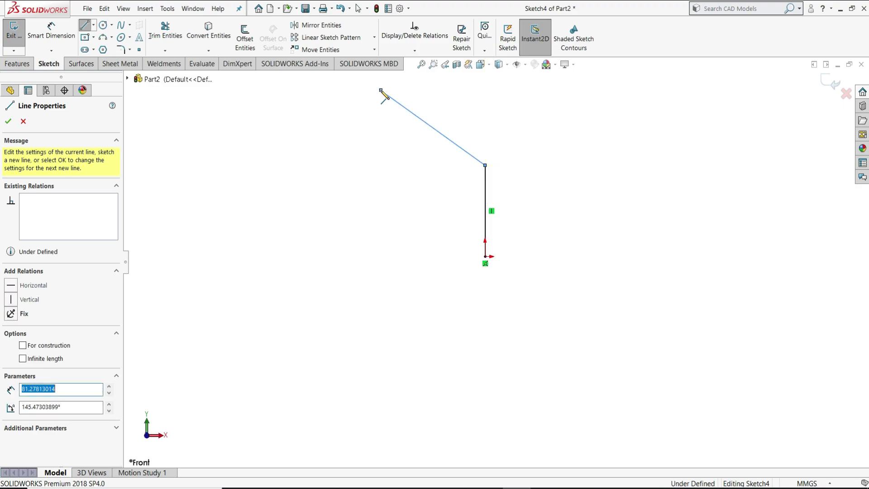
{"action": "right_click", "coordinate": [413, 113]}
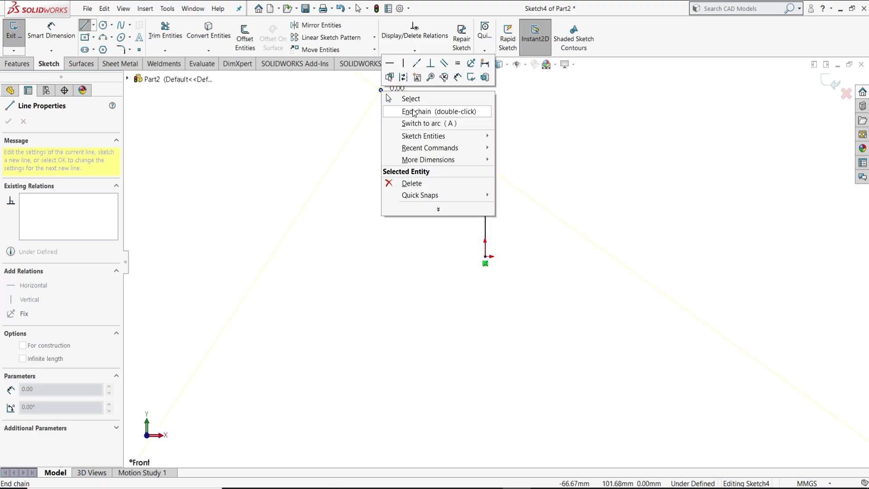
{"action": "left_click", "coordinate": [410, 98]}
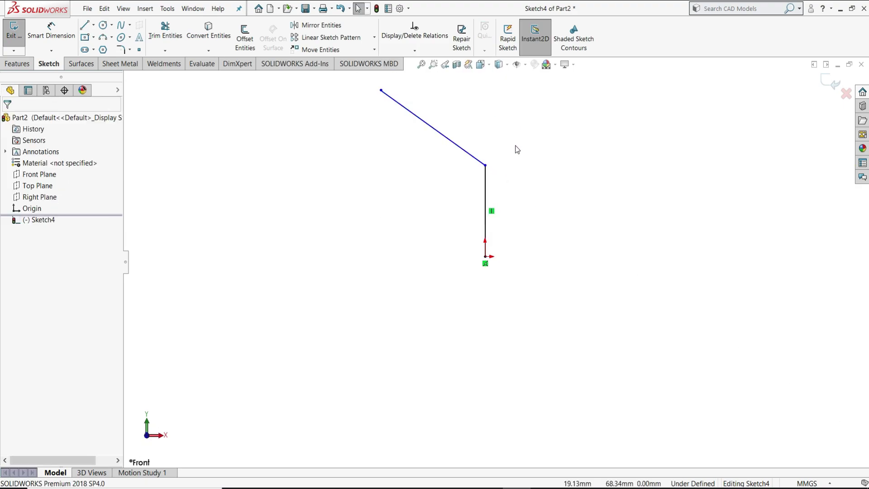
Dimension the vertical line to 60 mm and the overall height to 120 mm
{"action": "left_click", "coordinate": [54, 36]}
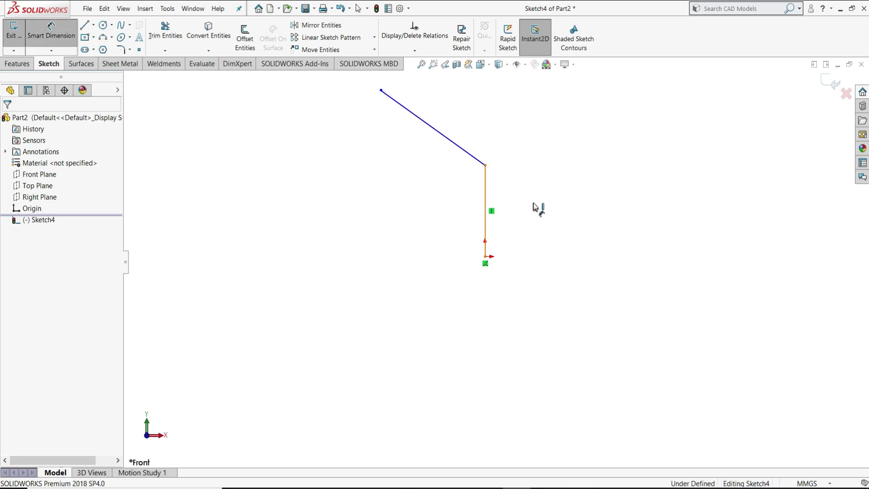
{"action": "left_click", "coordinate": [485, 203]}
{"action": "left_click", "coordinate": [533, 212]}
{"action": "type", "text": "60"}
{"action": "key", "text": "Return"}
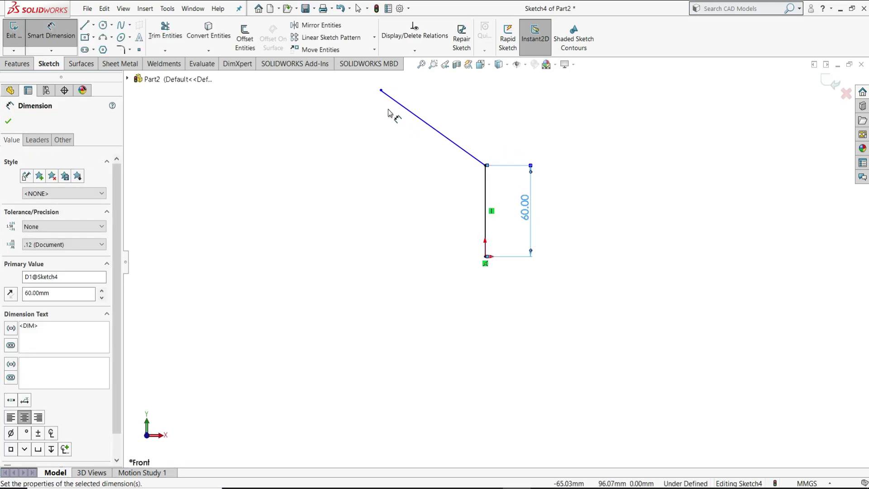
{"action": "left_click", "coordinate": [381, 92]}
{"action": "left_click", "coordinate": [485, 256]}
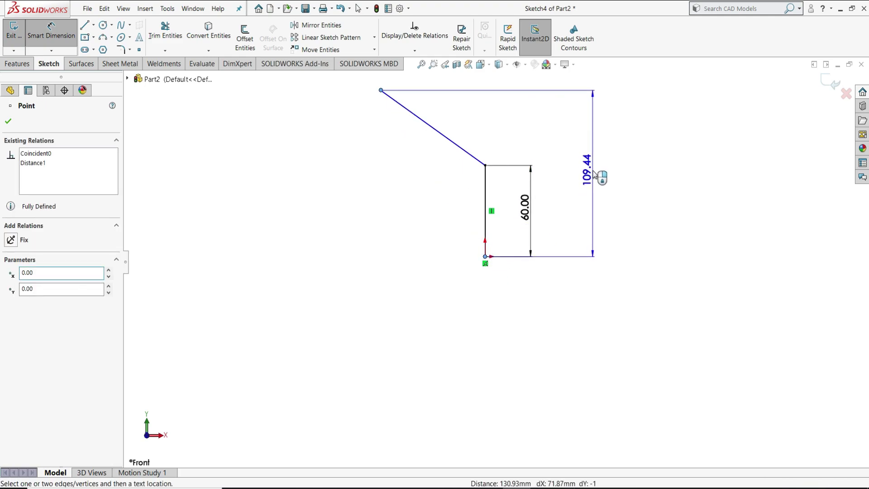
{"action": "left_click", "coordinate": [601, 178]}
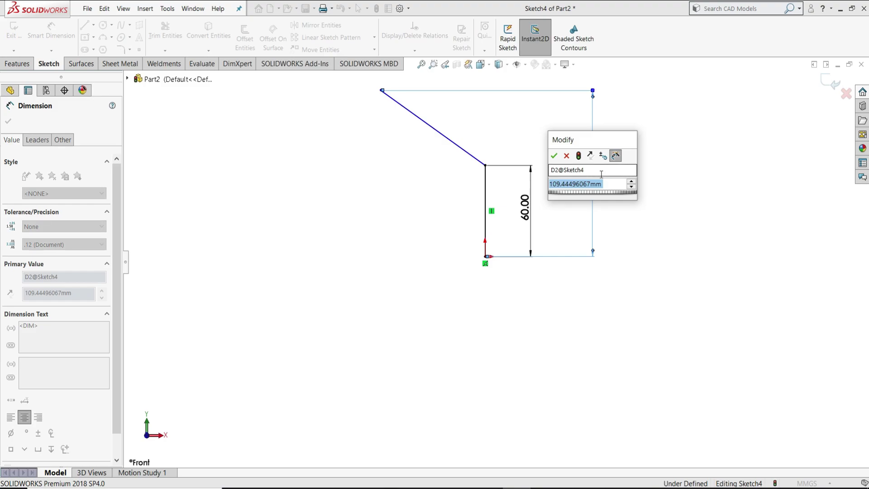
{"action": "type", "text": "120"}
{"action": "key", "text": "Return"}
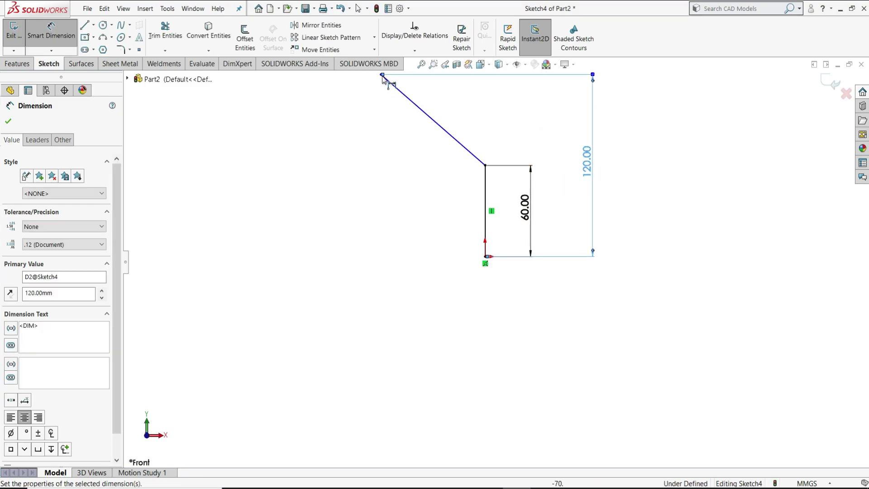
Set the horizontal span from the origin to 130 mm, fully defining the sketch
{"action": "left_click", "coordinate": [486, 256]}
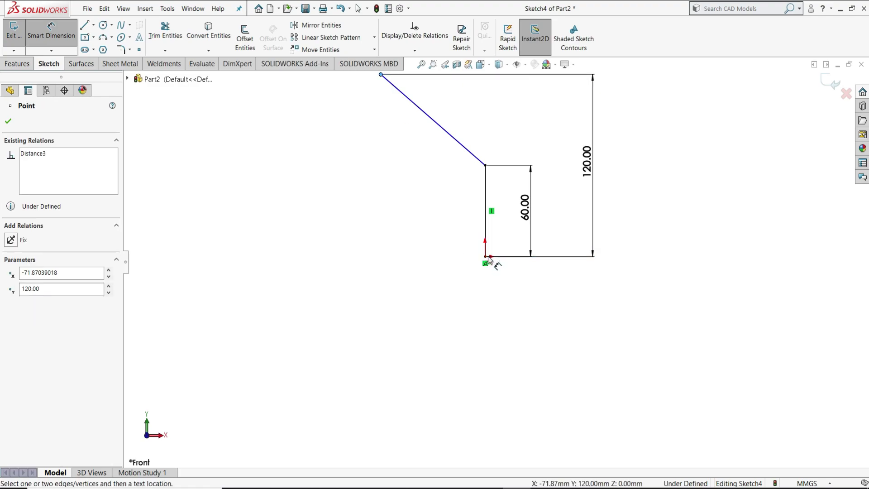
{"action": "left_click", "coordinate": [446, 264]}
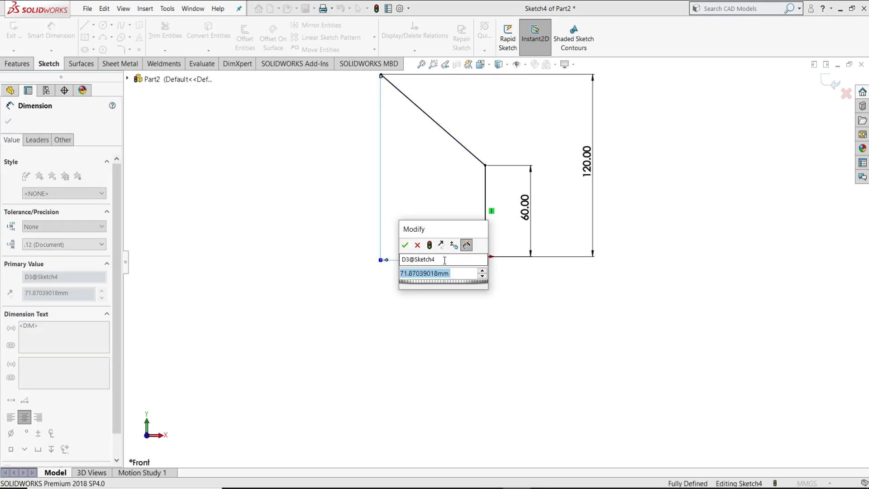
{"action": "type", "text": "130"}
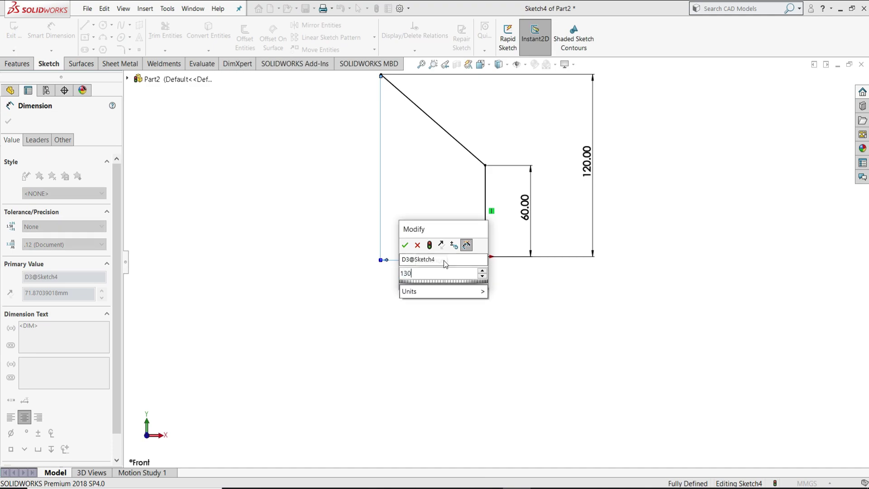
{"action": "key", "text": "Return"}
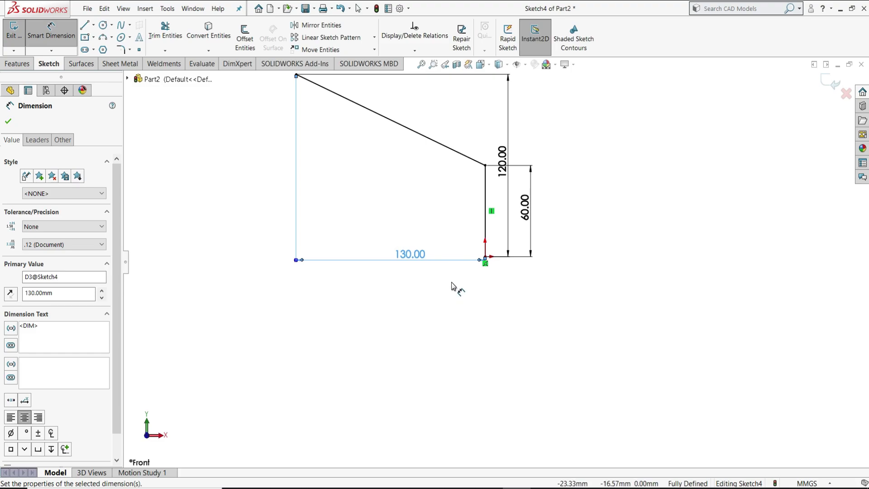
{"action": "right_click", "coordinate": [556, 166]}
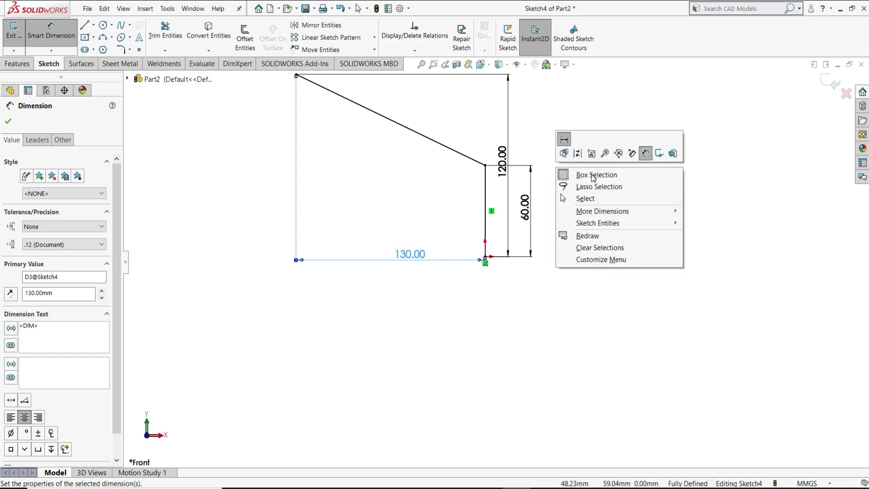
{"action": "left_click", "coordinate": [585, 199]}
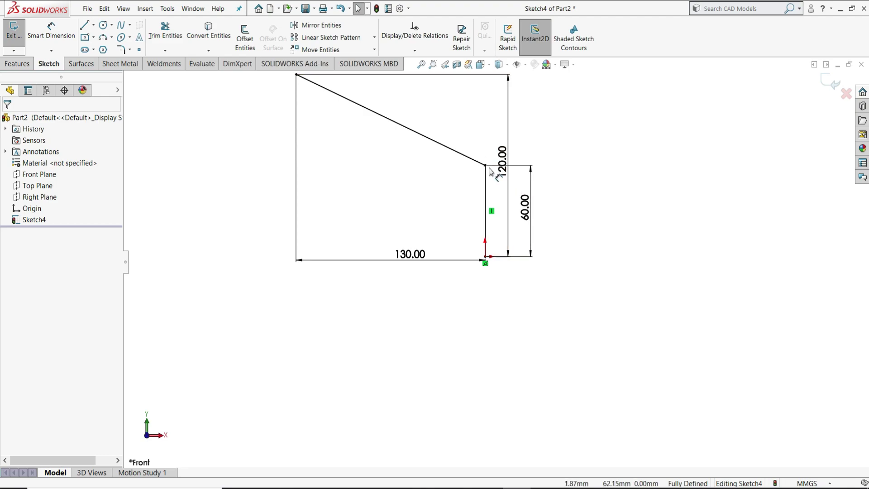
Round the corner between the vertical and slanted lines with an R50 sketch fillet and zoom to fit
{"action": "left_click", "coordinate": [121, 49]}
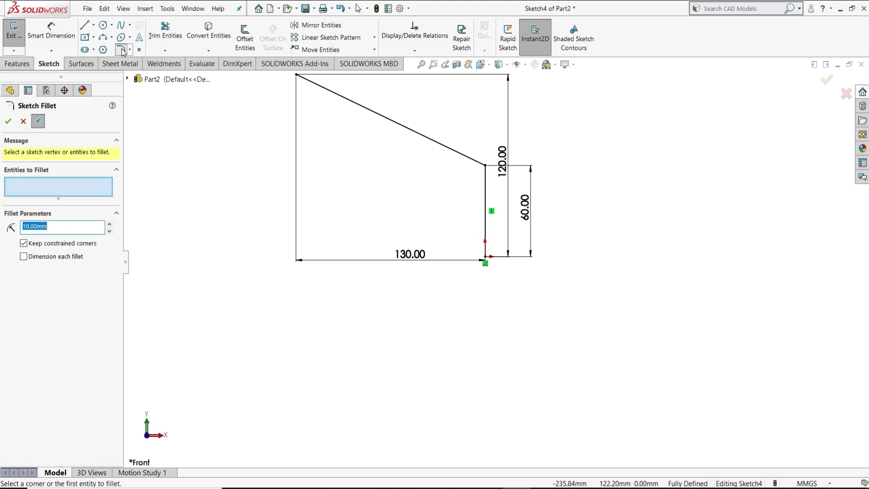
{"action": "left_click", "coordinate": [486, 169]}
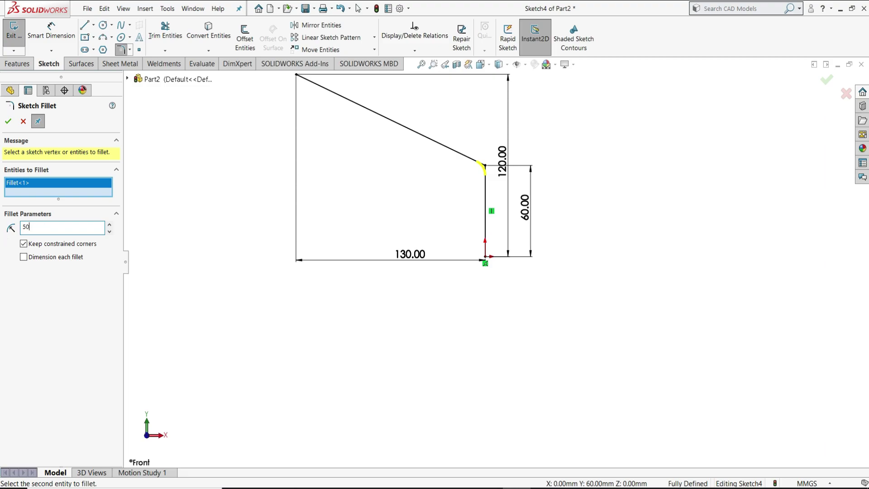
{"action": "key", "text": "Return"}
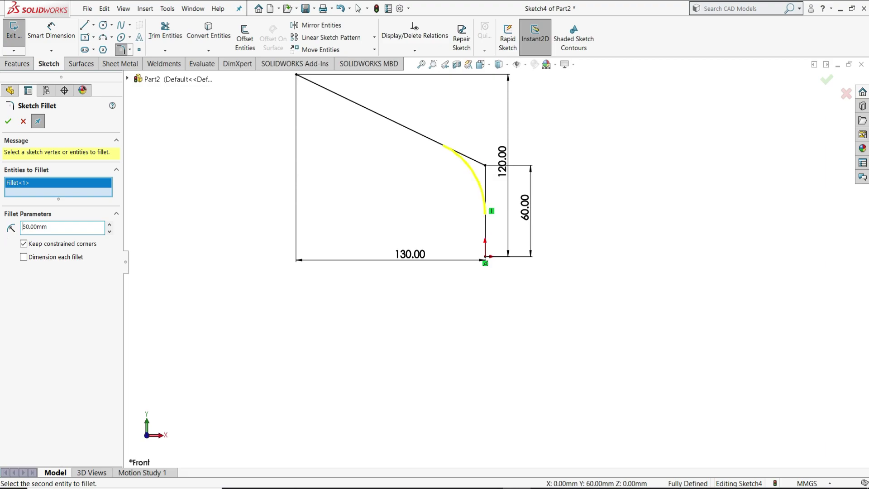
{"action": "left_click", "coordinate": [8, 122]}
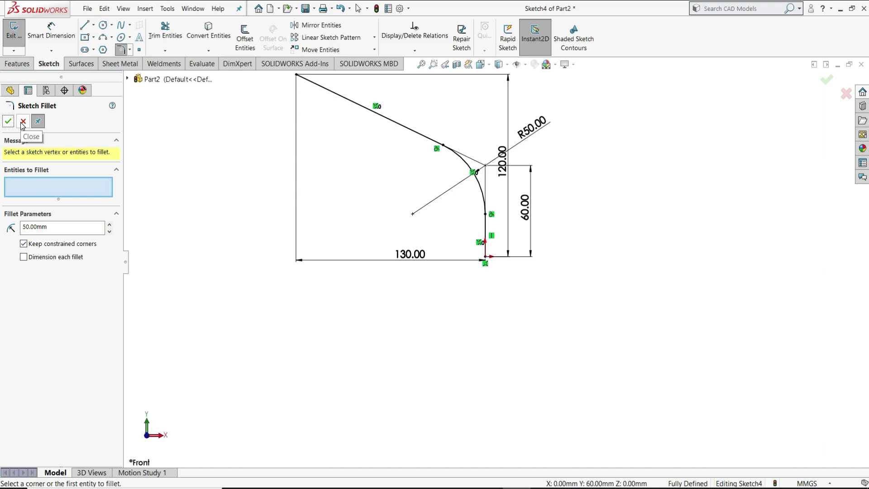
{"action": "left_click", "coordinate": [14, 124]}
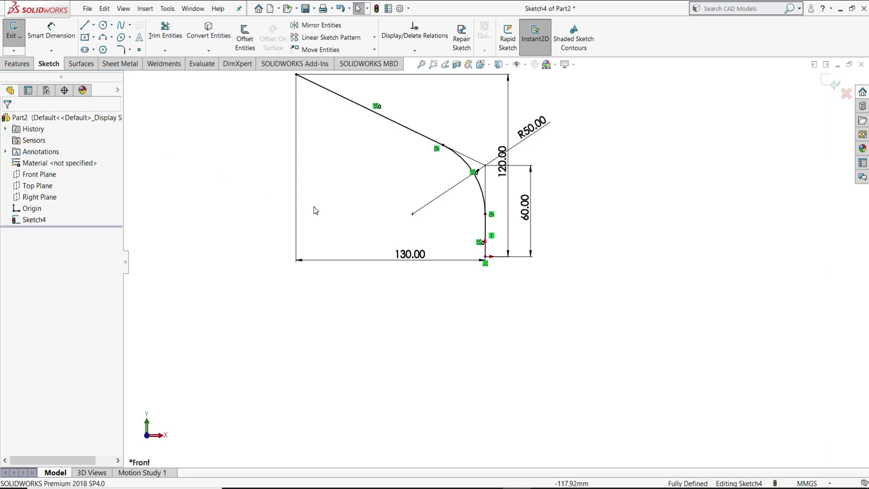
{"action": "key", "text": "f"}
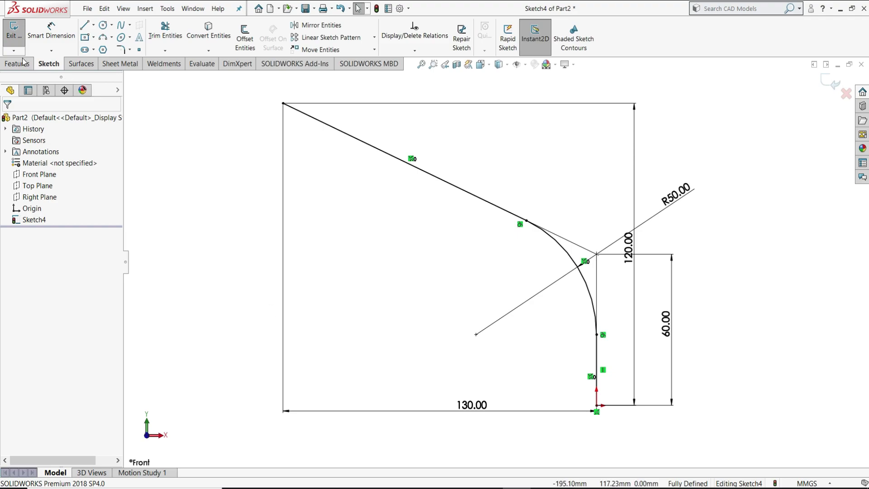
Exit Sketch4 and start a new sketch on the Top Plane
{"action": "left_click", "coordinate": [13, 33]}
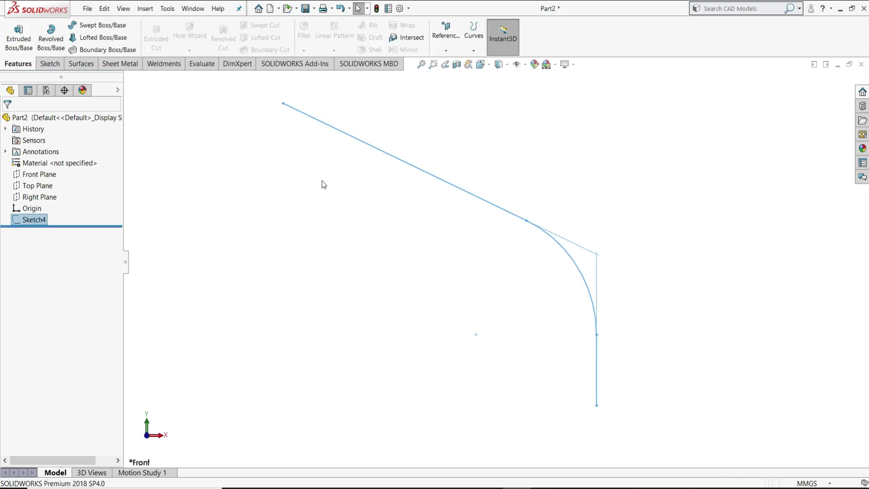
{"action": "left_click", "coordinate": [314, 192]}
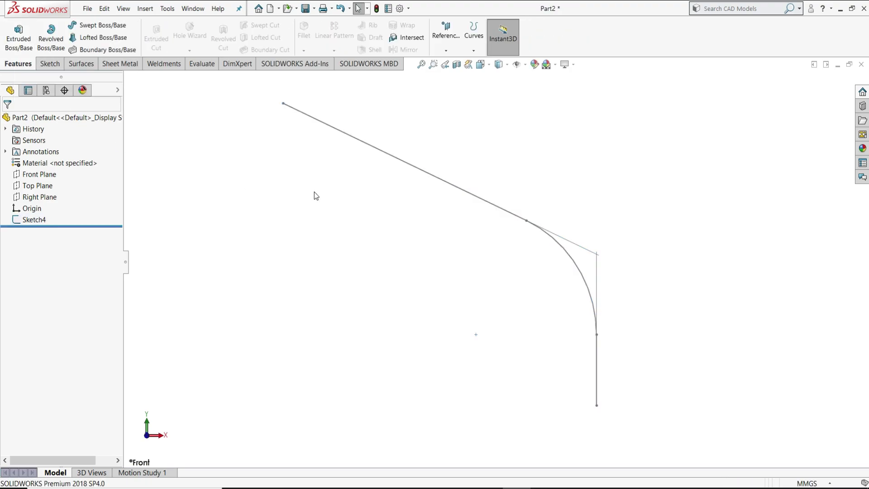
{"action": "left_click", "coordinate": [42, 188]}
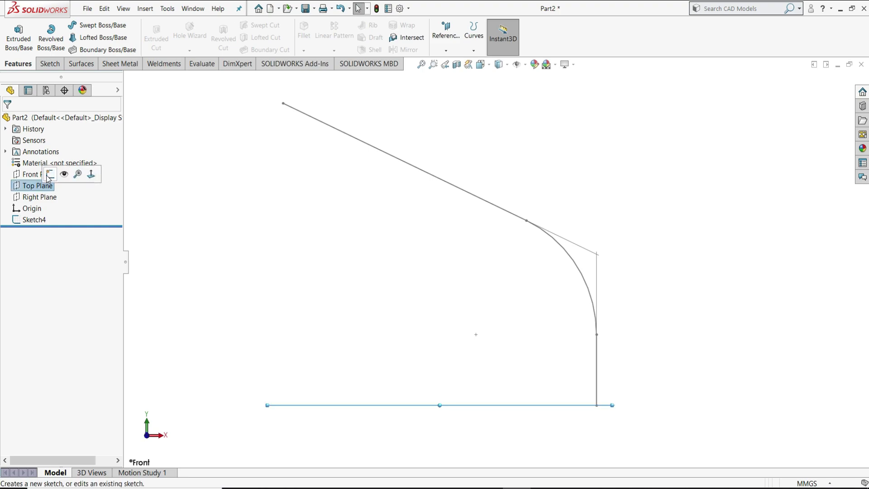
{"action": "left_click", "coordinate": [47, 174]}
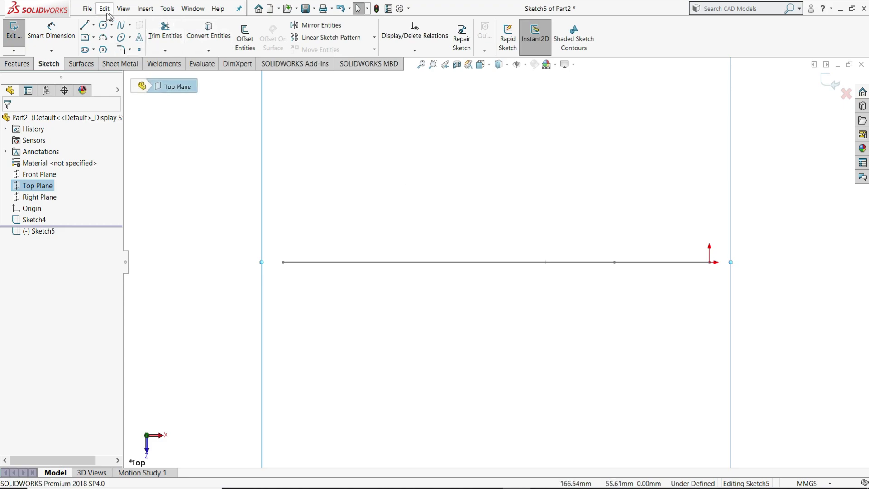
Draw a line slanting up-left from the origin, joined to a vertical line rising from its end
{"action": "left_click", "coordinate": [85, 25]}
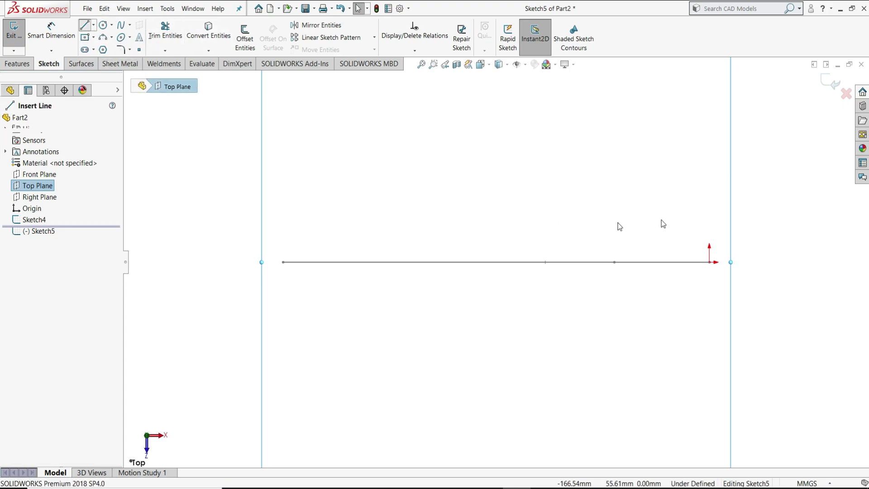
{"action": "left_click", "coordinate": [710, 263]}
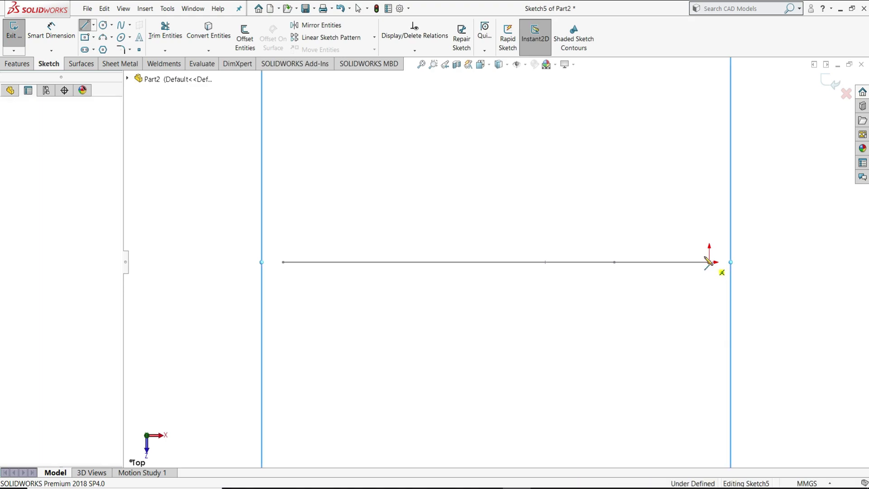
{"action": "left_click", "coordinate": [408, 133]}
{"action": "scroll", "coordinate": [413, 171], "scroll_direction": "up", "scroll_amount": 3}
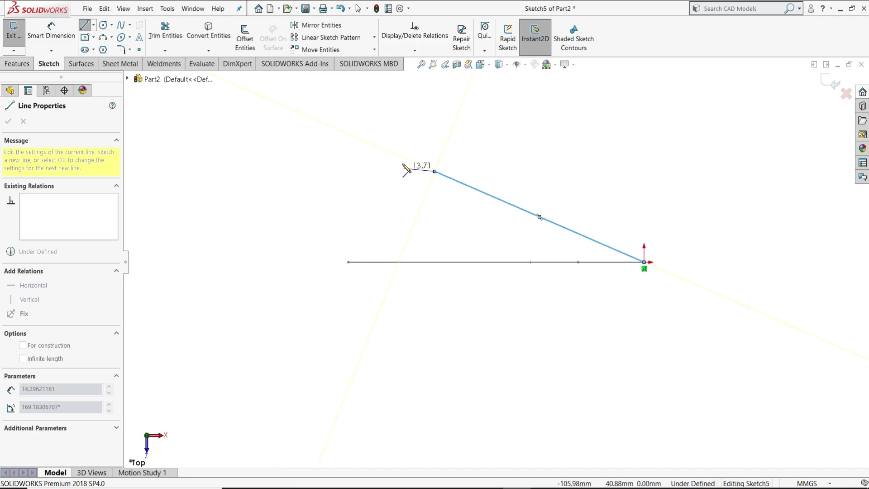
{"action": "left_click", "coordinate": [435, 79]}
{"action": "right_click", "coordinate": [436, 79]}
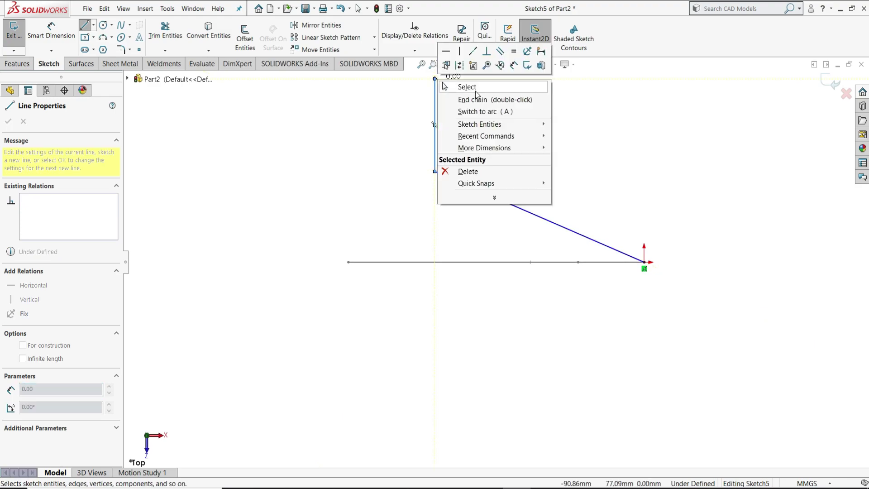
{"action": "left_click", "coordinate": [476, 99]}
{"action": "key", "text": "Escape"}
{"action": "scroll", "coordinate": [481, 183], "scroll_direction": "up", "scroll_amount": 2}
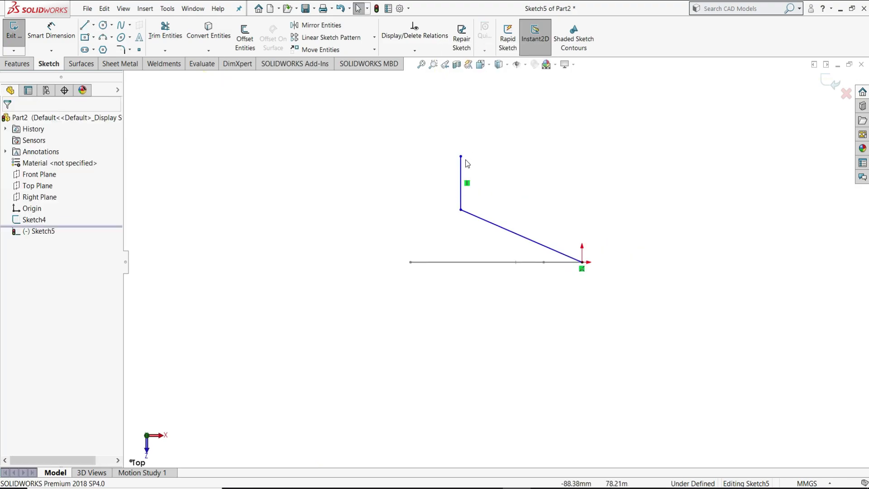
{"action": "scroll", "coordinate": [572, 280], "scroll_direction": "down", "scroll_amount": 1}
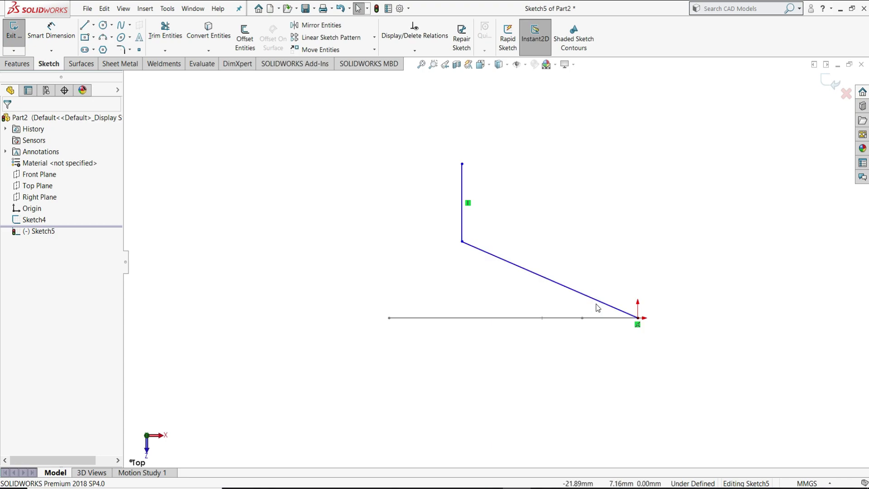
Dimension the horizontal span to 130 mm and the overall height to 100 mm
{"action": "left_click", "coordinate": [51, 33]}
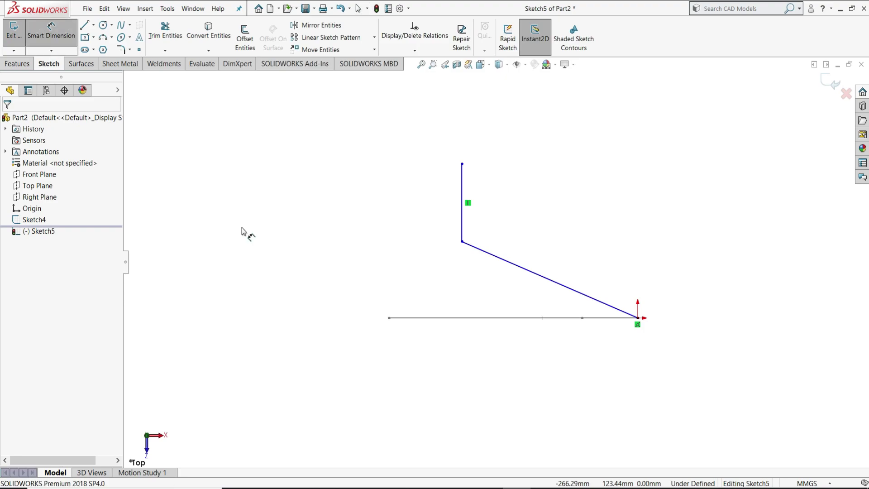
{"action": "left_click", "coordinate": [462, 200]}
{"action": "left_click", "coordinate": [637, 318]}
{"action": "left_click", "coordinate": [541, 355]}
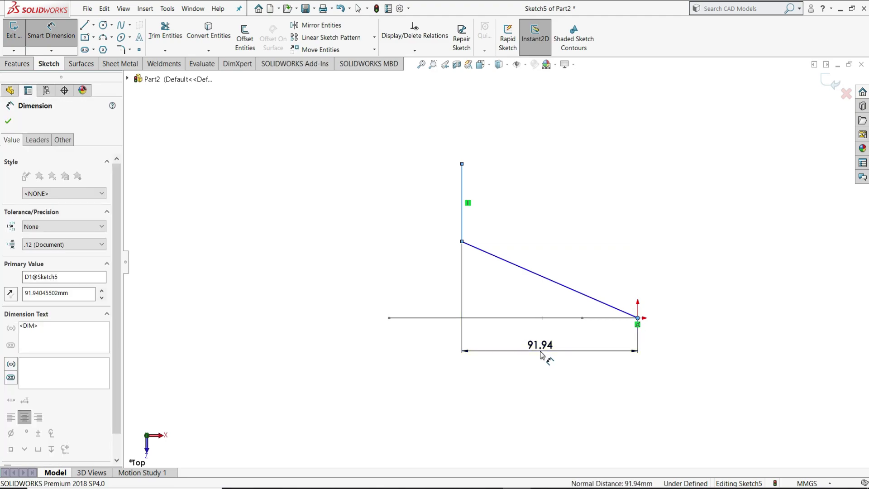
{"action": "type", "text": "130"}
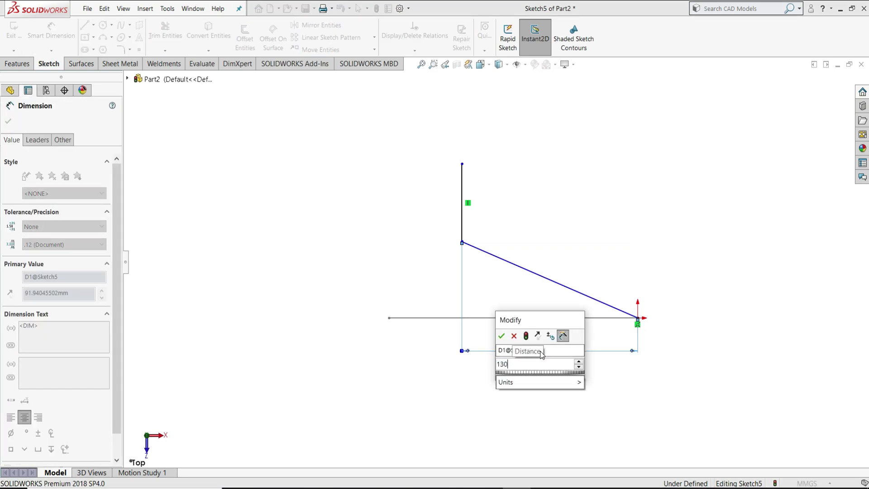
{"action": "key", "text": "Return"}
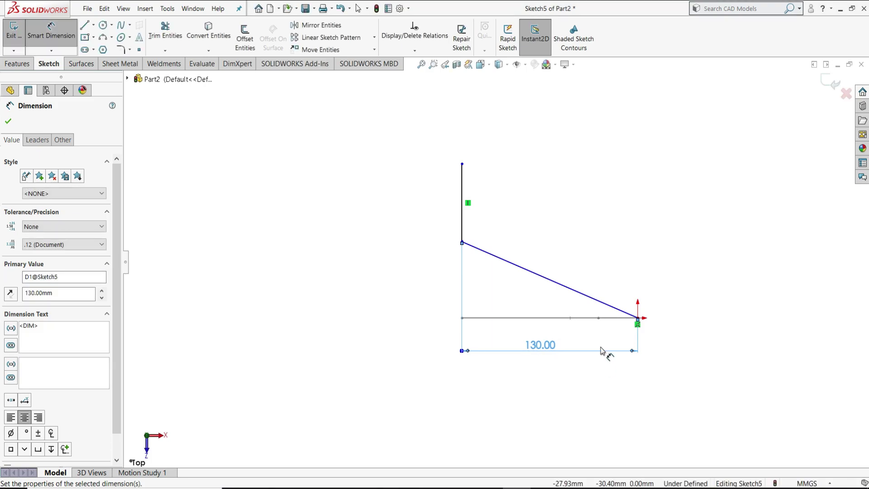
{"action": "left_click", "coordinate": [634, 320]}
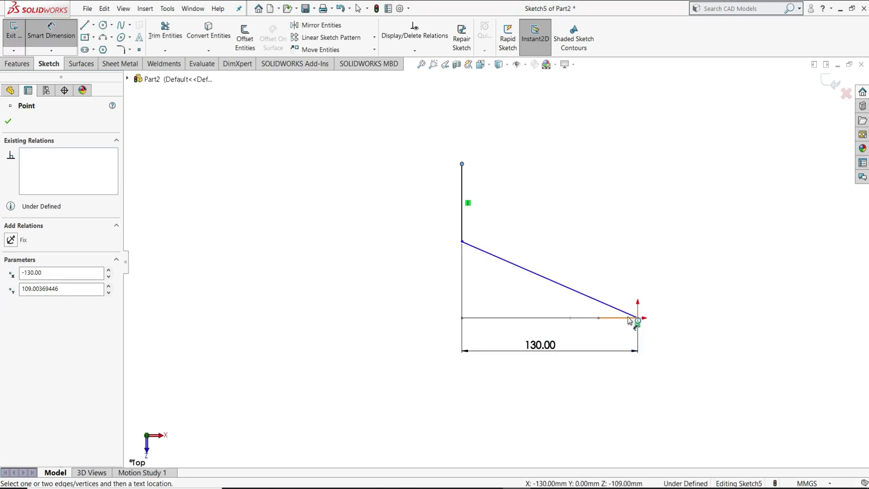
{"action": "left_click", "coordinate": [627, 322]}
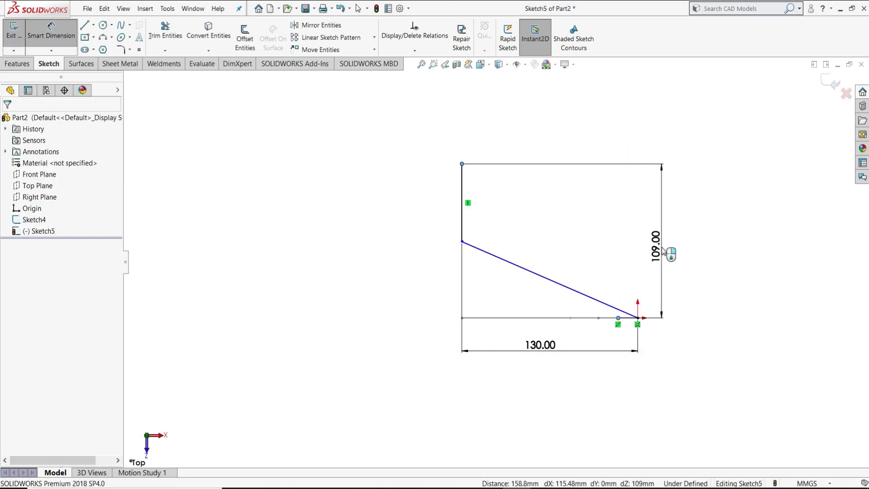
{"action": "left_click", "coordinate": [664, 252]}
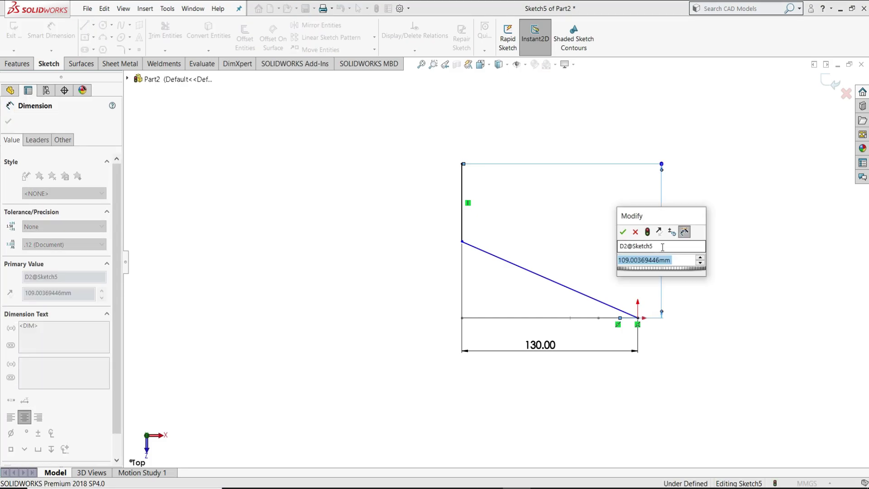
{"action": "type", "text": "100"}
{"action": "key", "text": "Return"}
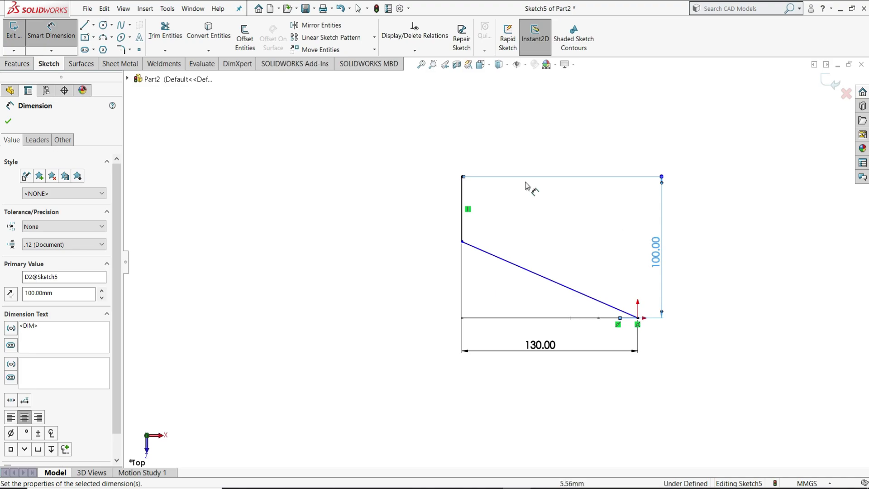
Set the vertical line length to 40 mm, fully defining Sketch5
{"action": "left_click", "coordinate": [434, 208]}
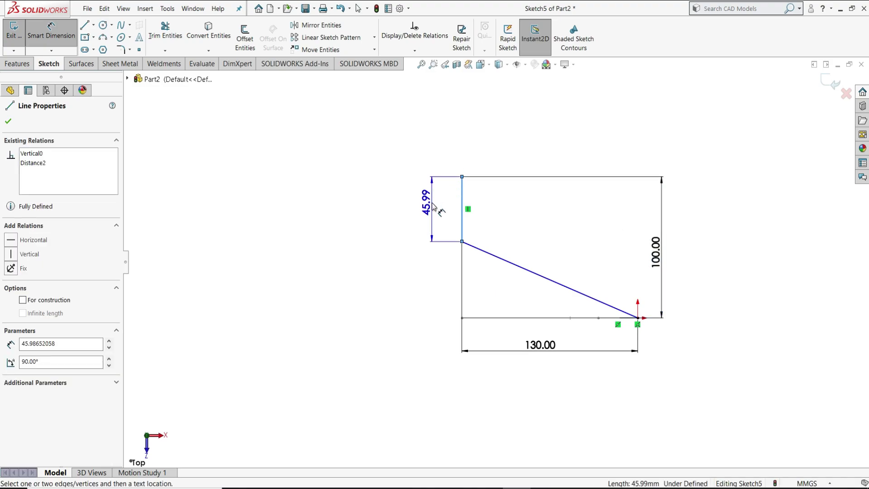
{"action": "left_click", "coordinate": [433, 207]}
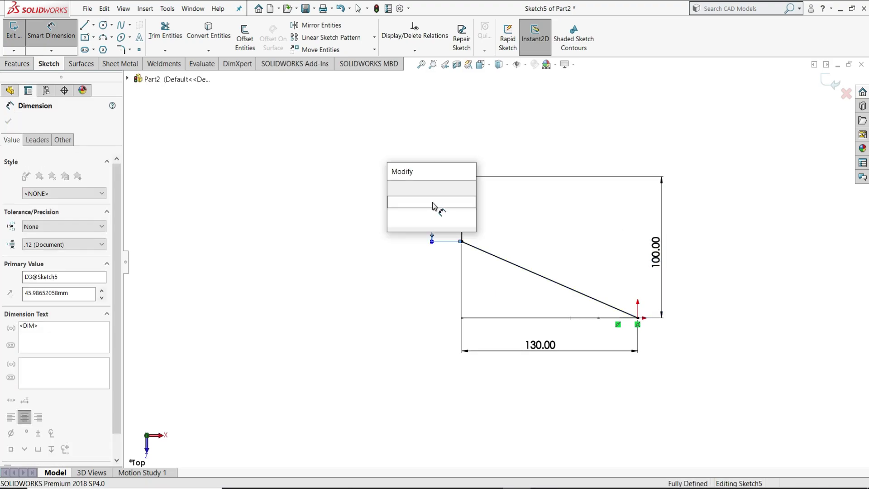
{"action": "type", "text": "40"}
{"action": "key", "text": "Return"}
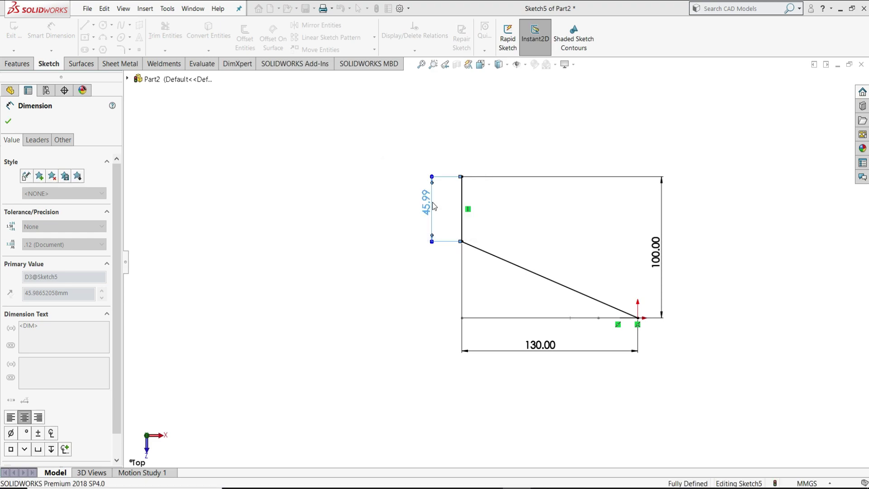
{"action": "right_click", "coordinate": [529, 206]}
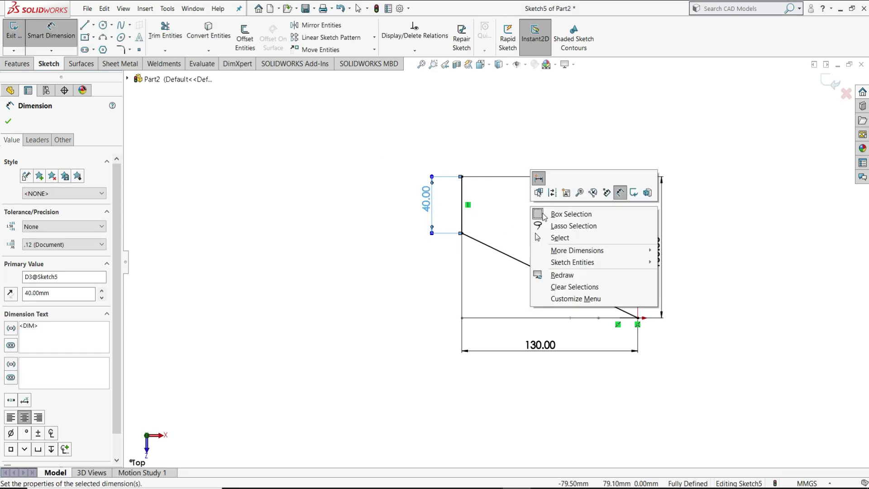
{"action": "left_click", "coordinate": [556, 236]}
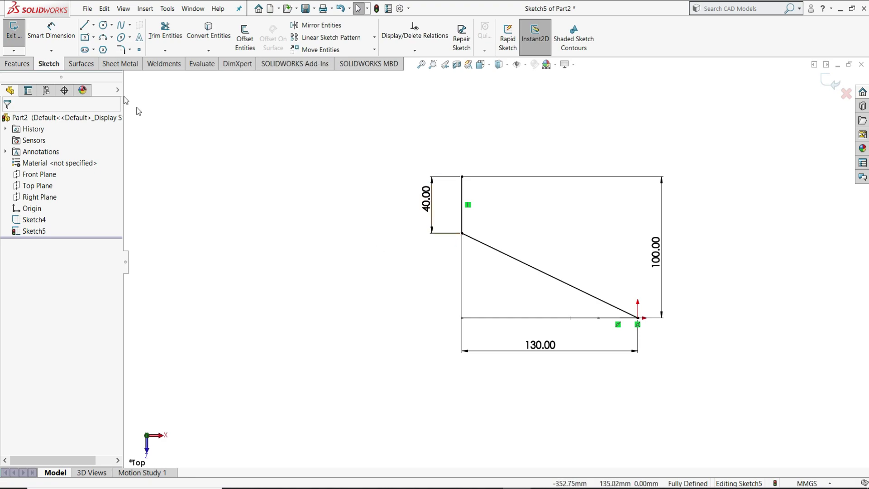
Fillet the corner between the slanted and vertical lines with a 50 mm radius
{"action": "left_click", "coordinate": [120, 49]}
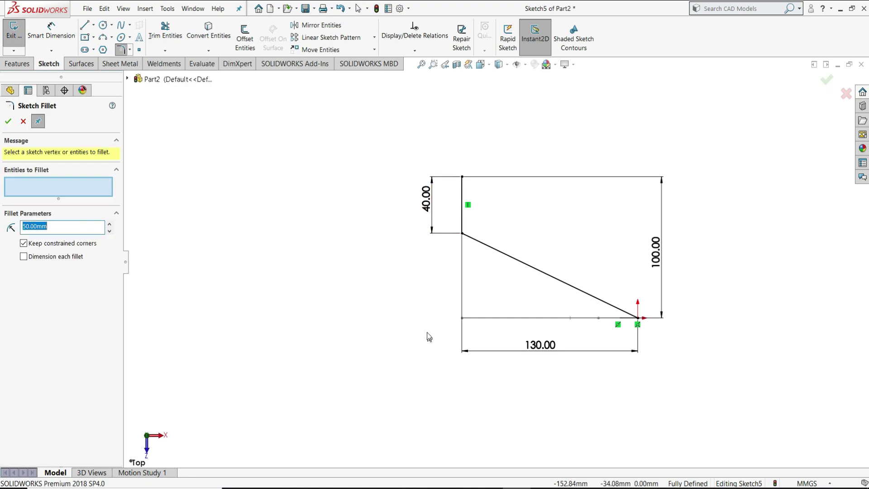
{"action": "left_click", "coordinate": [464, 234]}
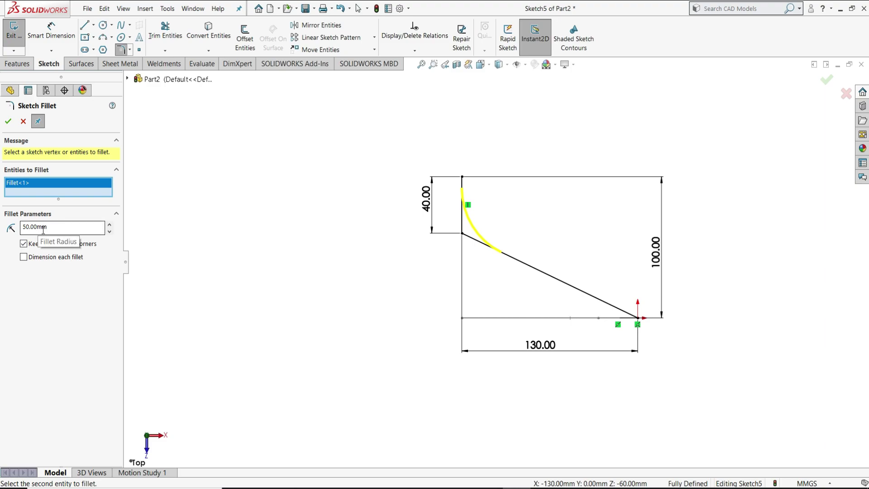
{"action": "left_click", "coordinate": [9, 121]}
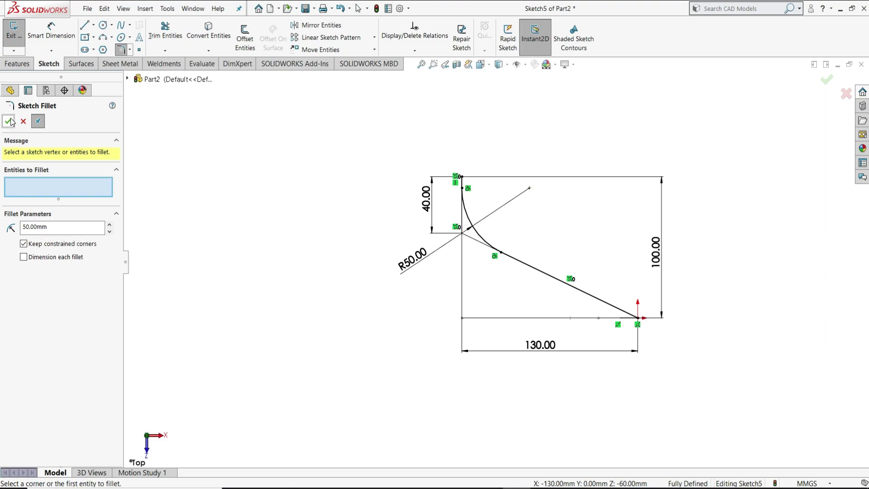
{"action": "left_click", "coordinate": [38, 121]}
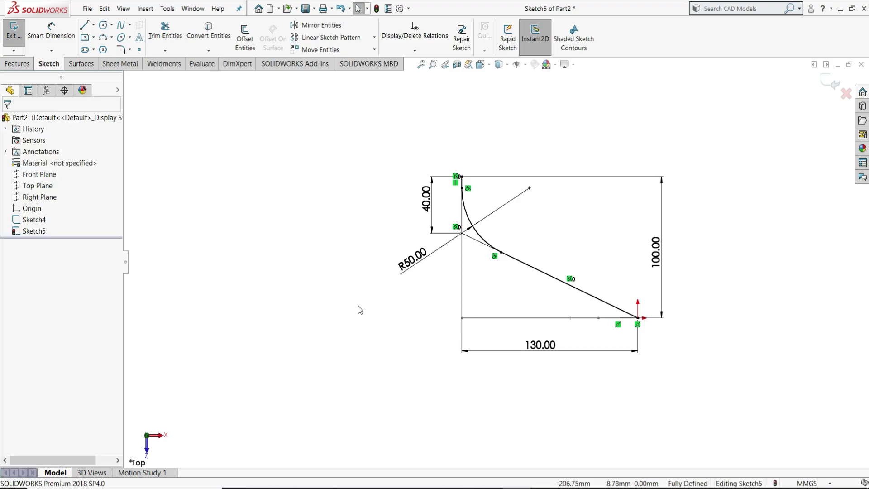
Exit Sketch5 and project it onto Sketch4 with Project Curve (sketch on sketch) to create Curve1
{"action": "left_click", "coordinate": [9, 39]}
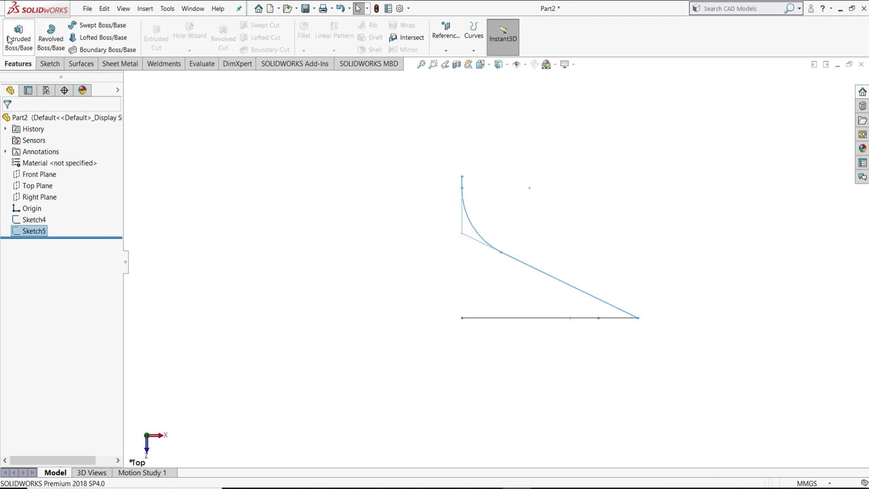
{"action": "left_click", "coordinate": [623, 304]}
{"action": "mouse_move", "coordinate": [635, 247]}
{"action": "middle_mouse_down"}
{"action": "mouse_move", "coordinate": [619, 291]}
{"action": "mouse_move", "coordinate": [652, 186]}
{"action": "mouse_move", "coordinate": [629, 144]}
{"action": "middle_mouse_up"}
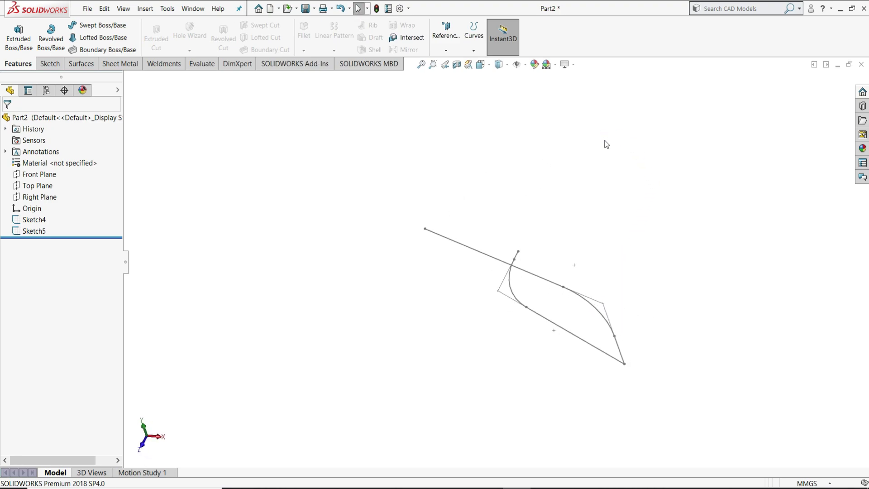
{"action": "left_click", "coordinate": [471, 42]}
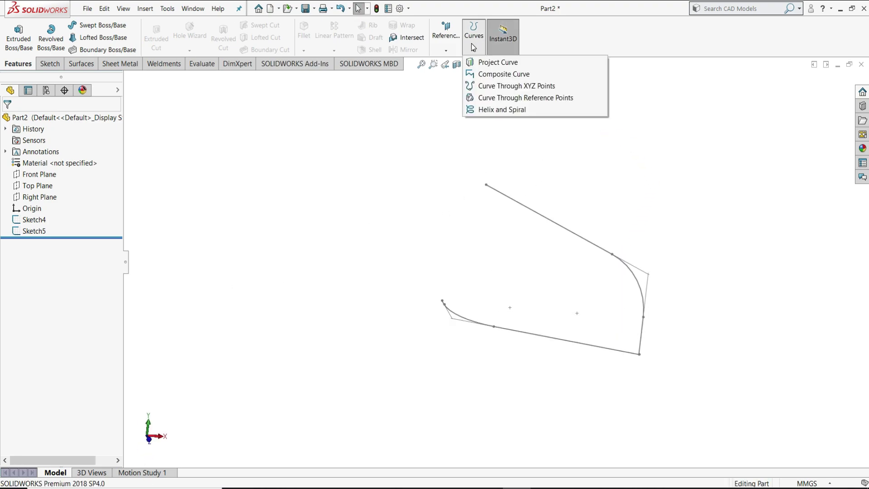
{"action": "left_click", "coordinate": [491, 63]}
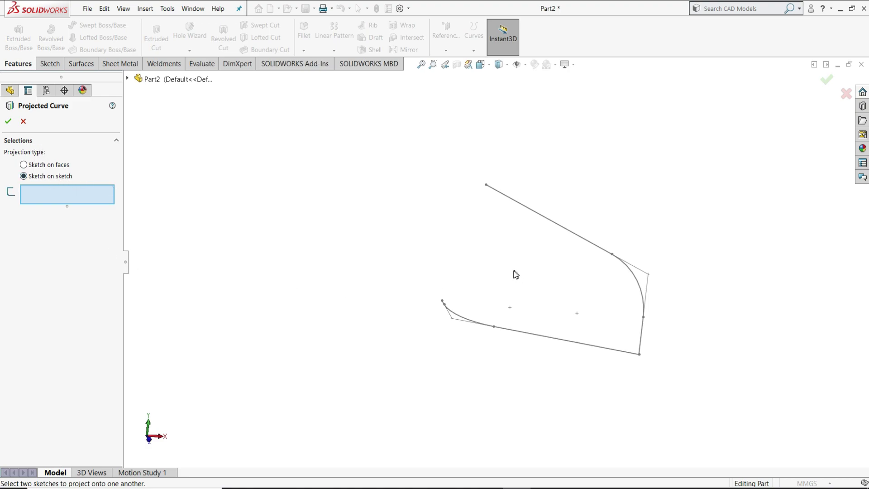
{"action": "left_click", "coordinate": [474, 324]}
{"action": "left_click", "coordinate": [543, 221]}
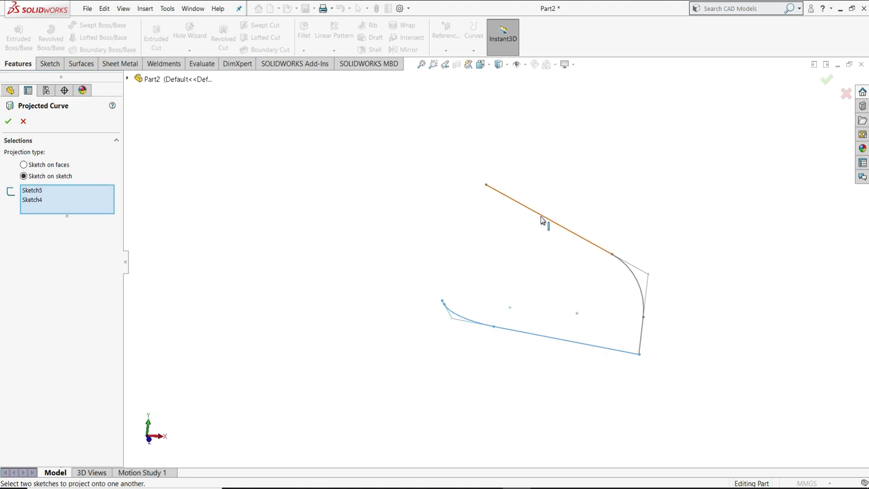
{"action": "mouse_move", "coordinate": [635, 253]}
{"action": "middle_mouse_down"}
{"action": "mouse_move", "coordinate": [691, 169]}
{"action": "mouse_move", "coordinate": [566, 174]}
{"action": "middle_mouse_up"}
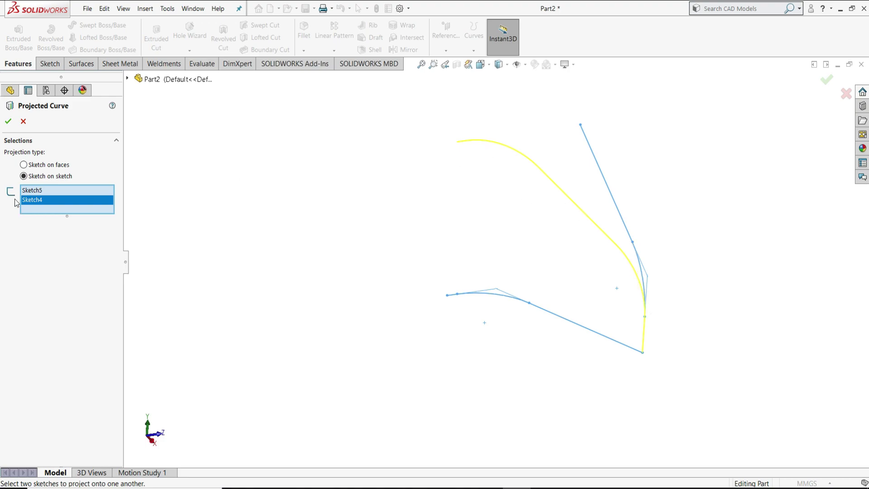
{"action": "left_click", "coordinate": [8, 121]}
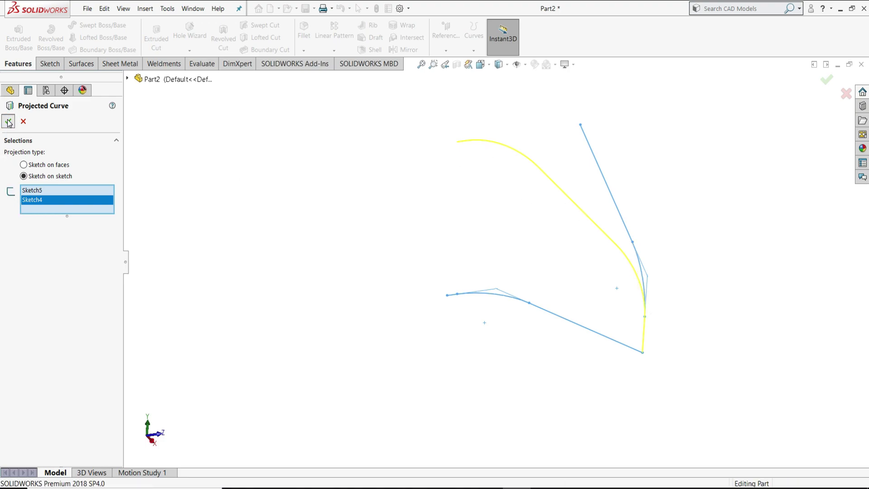
{"action": "mouse_move", "coordinate": [609, 196]}
{"action": "middle_mouse_down"}
{"action": "mouse_move", "coordinate": [570, 192]}
{"action": "mouse_move", "coordinate": [518, 223]}
{"action": "mouse_move", "coordinate": [722, 167]}
{"action": "mouse_move", "coordinate": [520, 206]}
{"action": "mouse_move", "coordinate": [572, 205]}
{"action": "middle_mouse_up"}
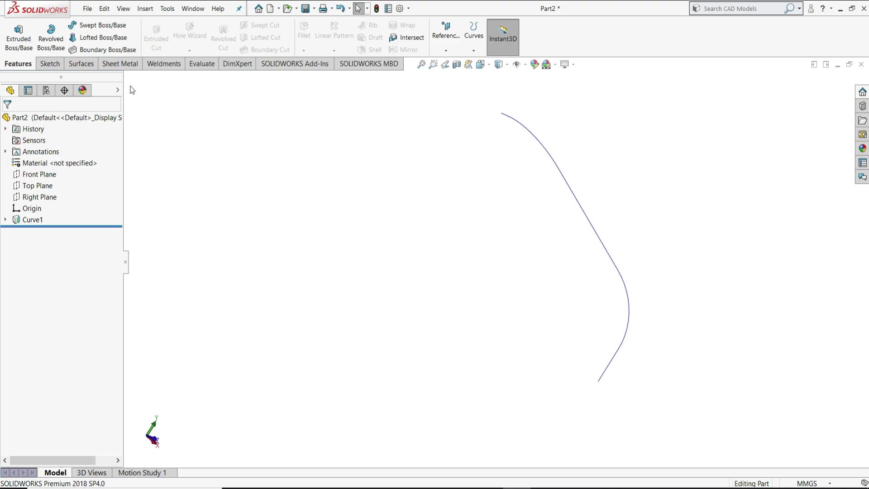
Sweep a 40 mm diameter circular profile along Curve1 to form the solid tube
{"action": "left_click", "coordinate": [95, 27]}
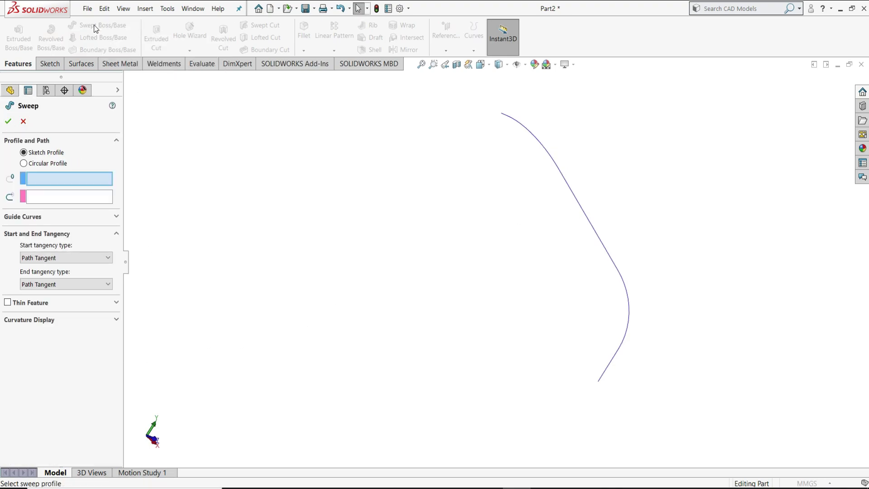
{"action": "left_click", "coordinate": [45, 163]}
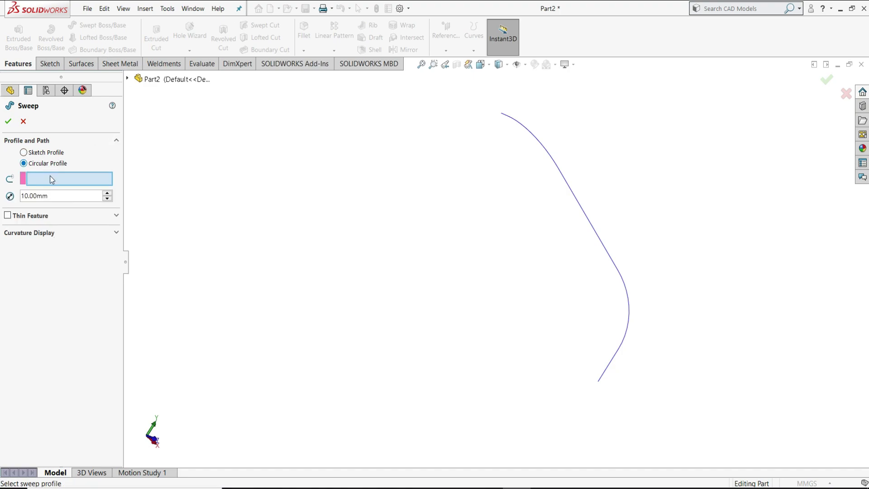
{"action": "left_click", "coordinate": [564, 181]}
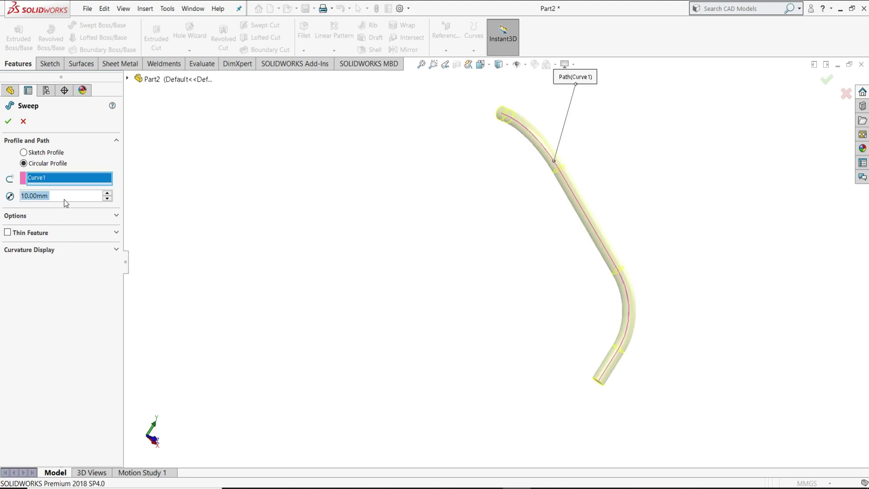
{"action": "type", "text": "40"}
{"action": "key", "text": "Return"}
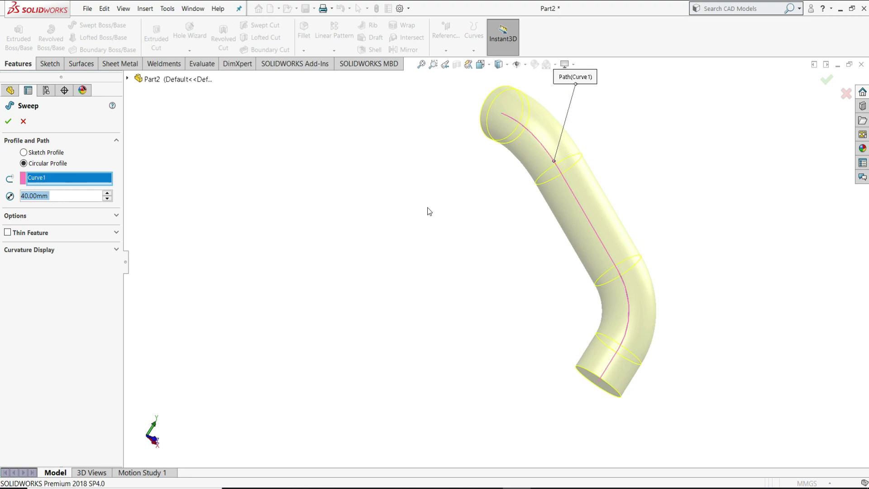
{"action": "left_click", "coordinate": [6, 122]}
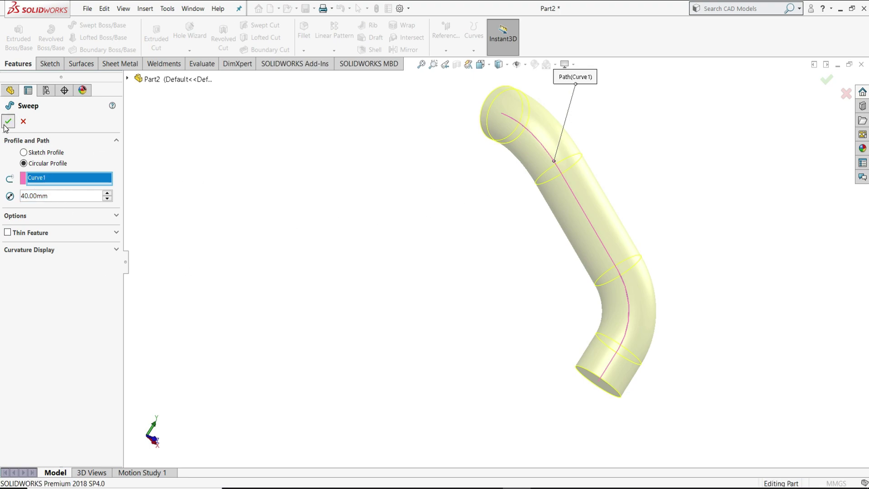
{"action": "middle_click_drag", "start_coordinate": [712, 225], "coordinate": [520, 357]}
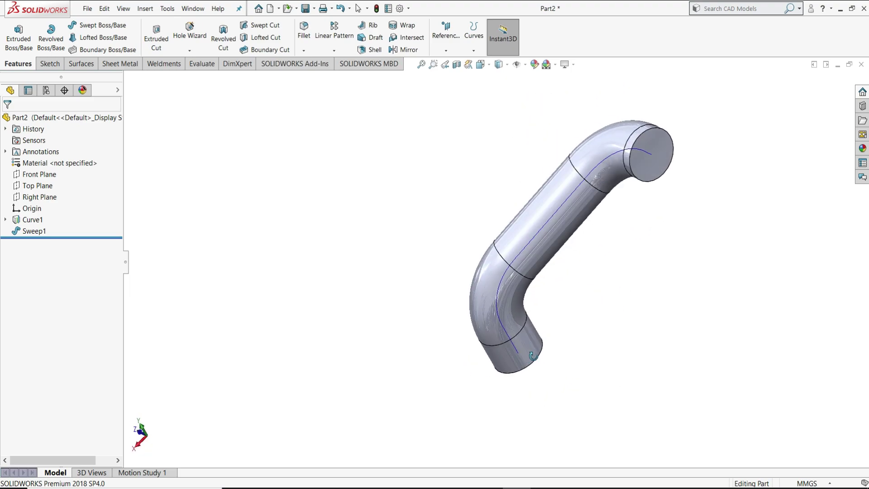
Hide Curve1 and start a new sketch on the tube's top end face
{"action": "left_click", "coordinate": [658, 140]}
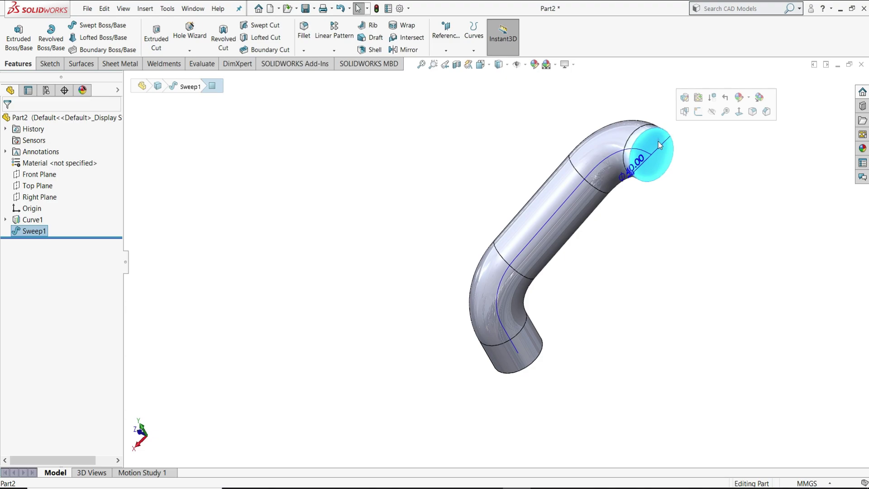
{"action": "left_click", "coordinate": [675, 231]}
{"action": "left_click", "coordinate": [37, 220]}
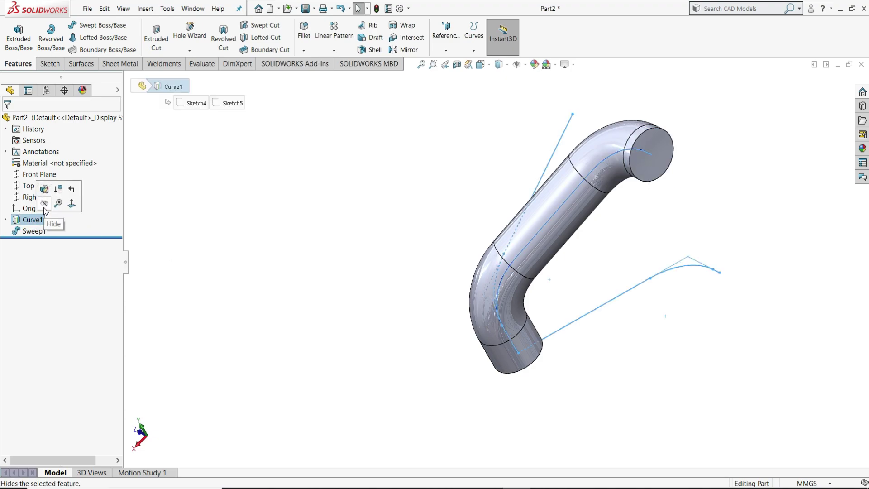
{"action": "left_click", "coordinate": [44, 204]}
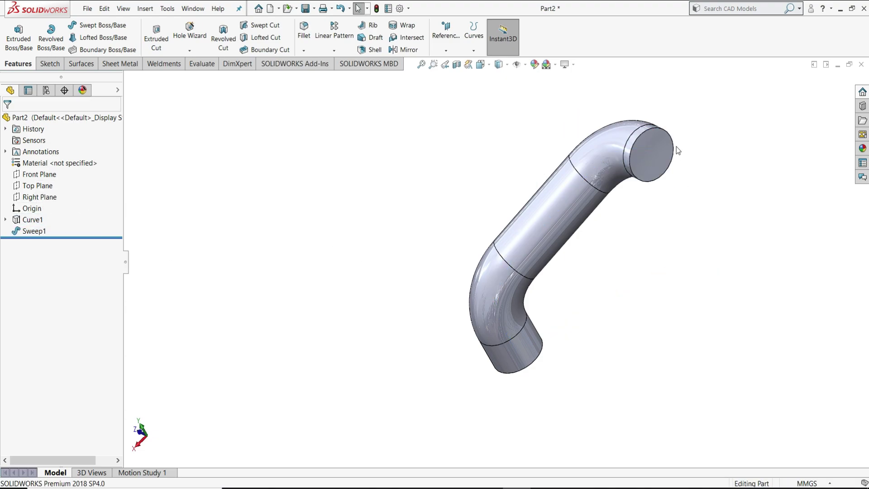
{"action": "left_click", "coordinate": [653, 151]}
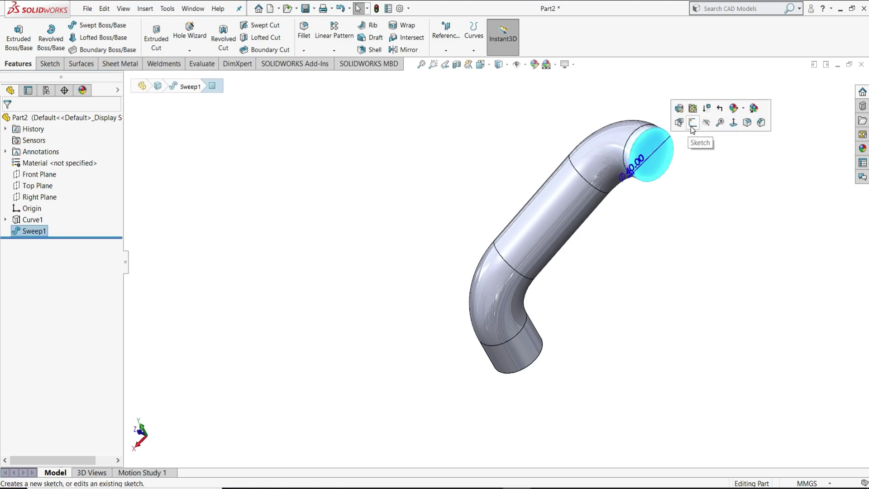
{"action": "left_click", "coordinate": [692, 127]}
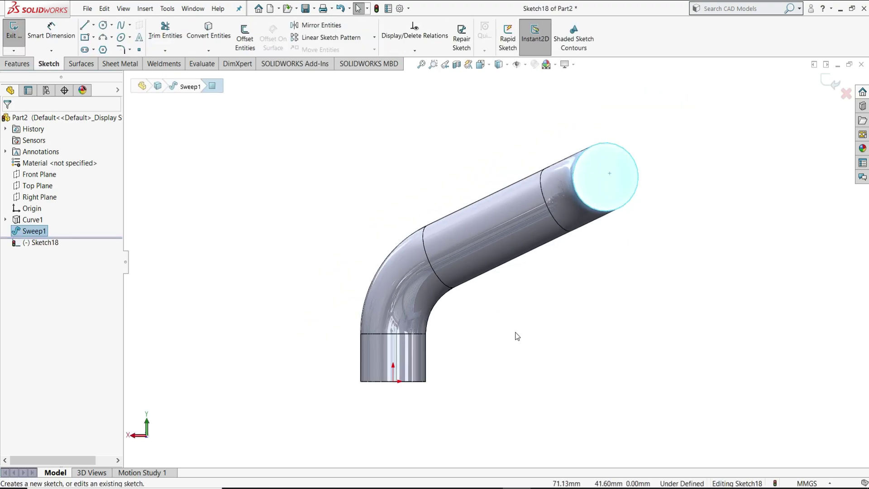
Draw two concentric circles on the tube end and make the inner one a construction circle
{"action": "left_click", "coordinate": [102, 26]}
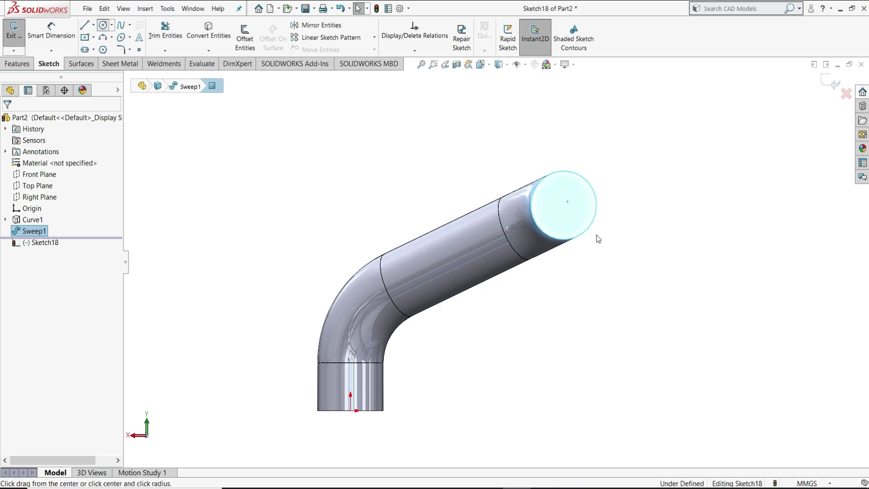
{"action": "left_click", "coordinate": [564, 205]}
{"action": "left_click", "coordinate": [628, 182]}
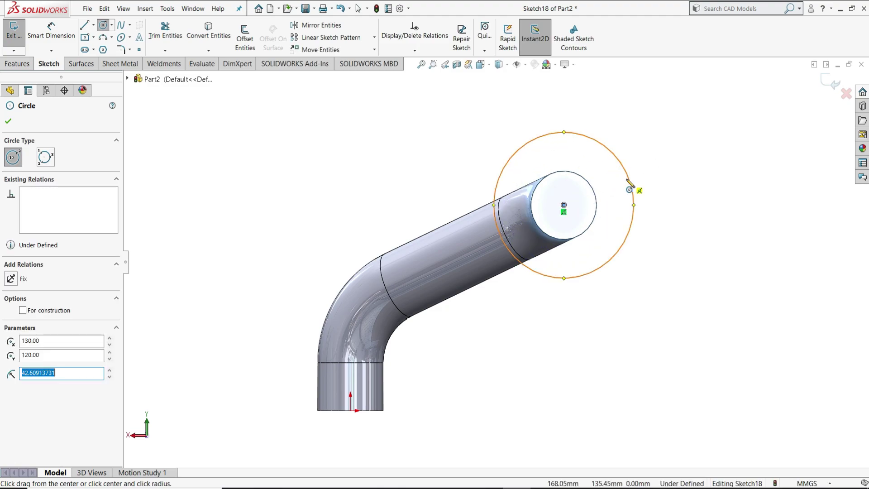
{"action": "right_click", "coordinate": [672, 184]}
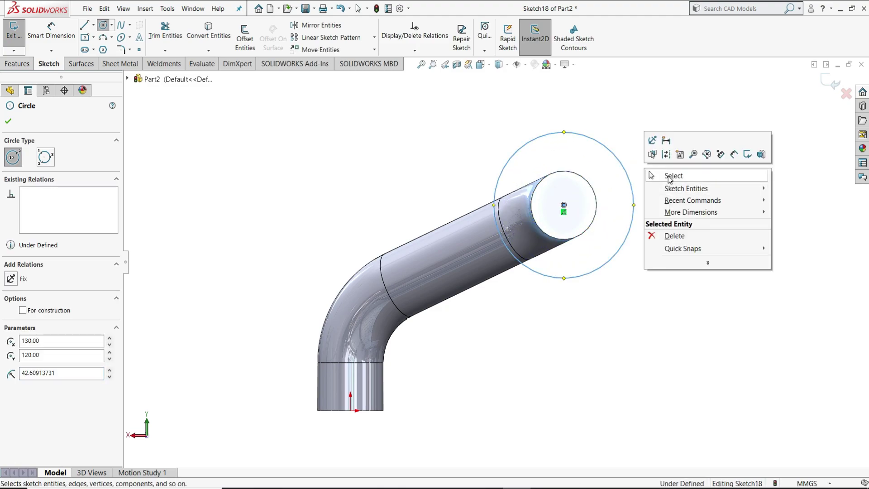
{"action": "left_click", "coordinate": [672, 176]}
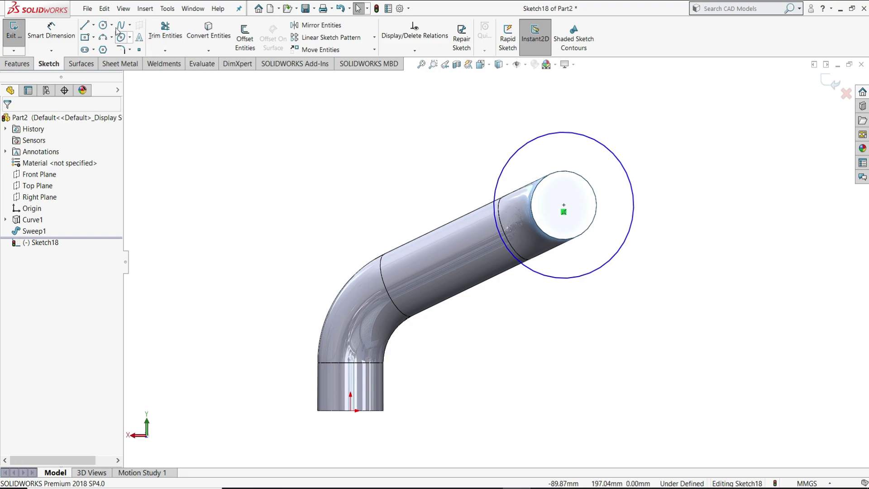
{"action": "left_click", "coordinate": [105, 26]}
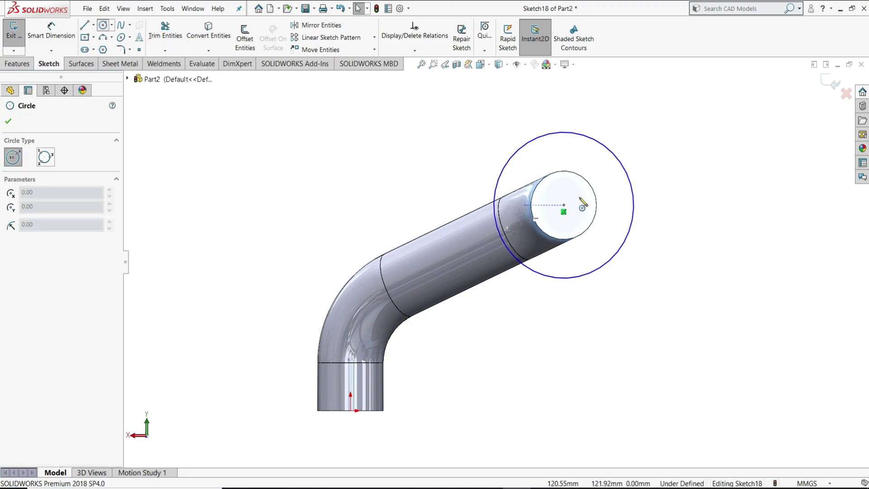
{"action": "left_click", "coordinate": [563, 206]}
{"action": "left_click", "coordinate": [609, 181]}
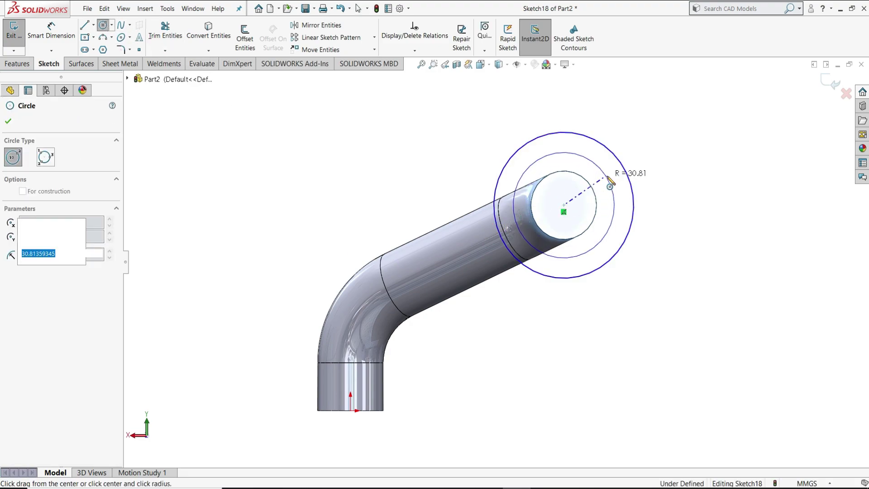
{"action": "right_click", "coordinate": [609, 181]}
{"action": "left_click", "coordinate": [626, 180]}
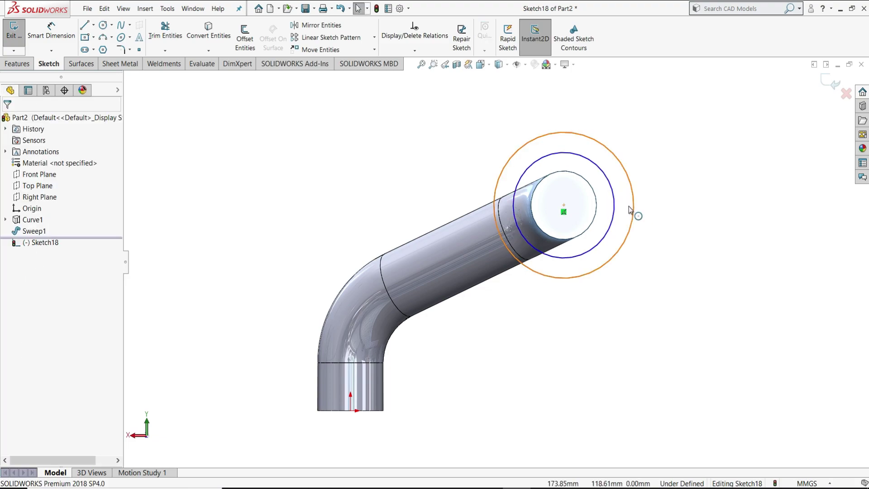
{"action": "left_click", "coordinate": [611, 184]}
{"action": "left_click", "coordinate": [22, 272]}
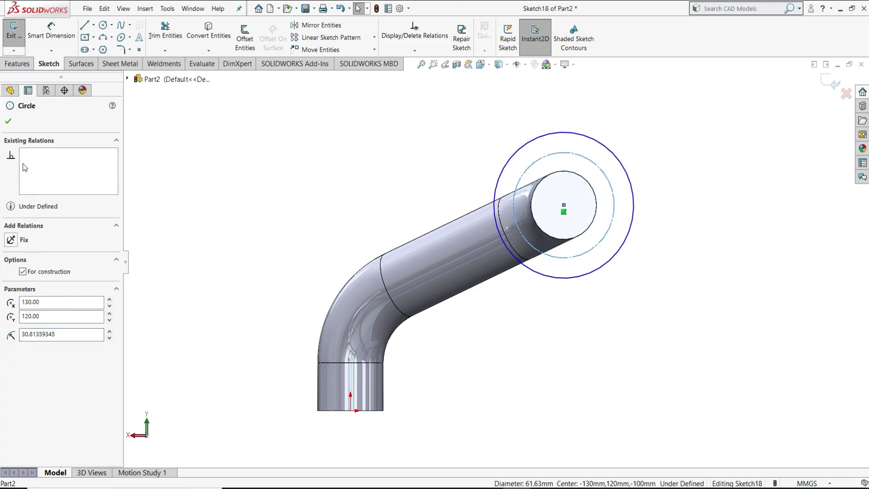
{"action": "left_click", "coordinate": [6, 121]}
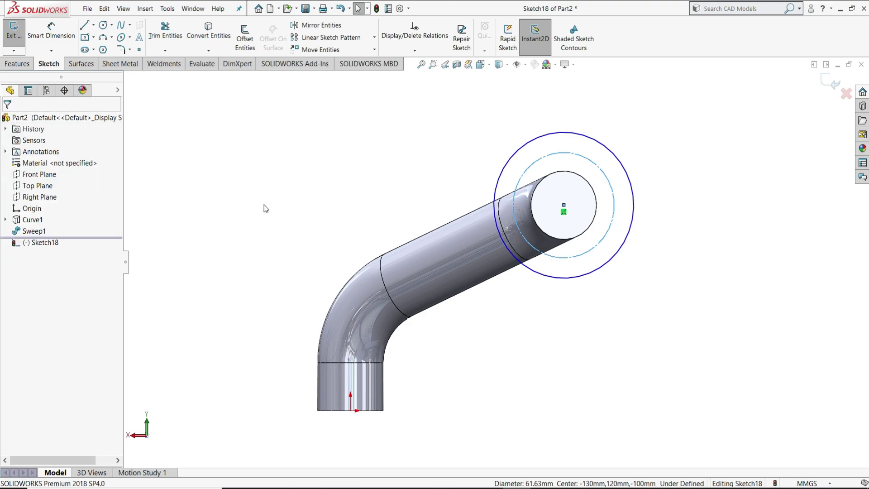
Dimension the outer circle to Ø60 and the construction circle to Ø50
{"action": "left_click", "coordinate": [51, 32]}
{"action": "left_click", "coordinate": [628, 168]}
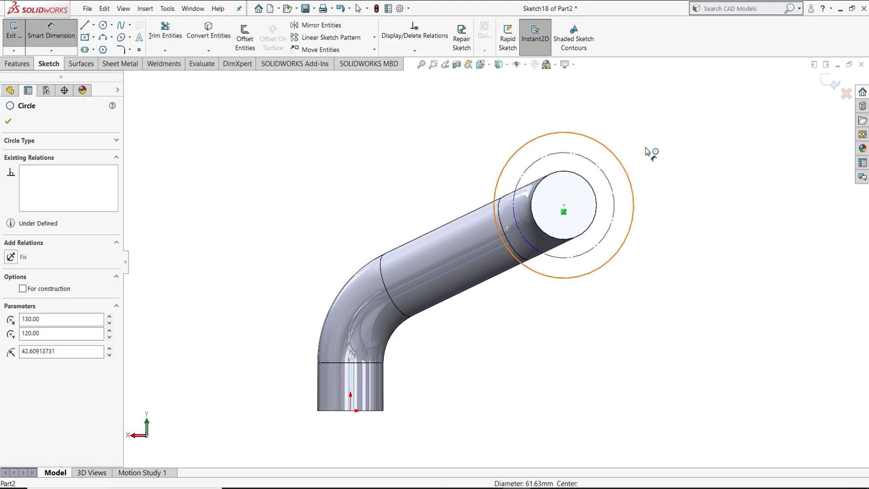
{"action": "left_click", "coordinate": [648, 165]}
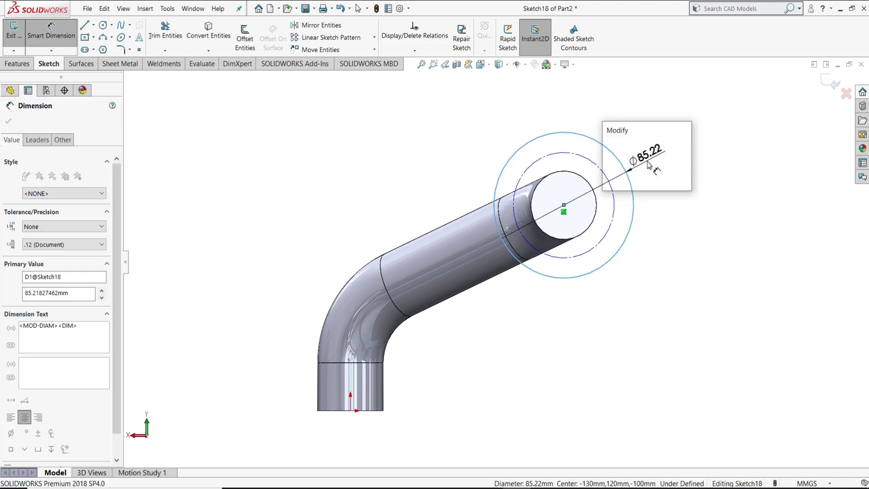
{"action": "type", "text": "60"}
{"action": "key", "text": "Return"}
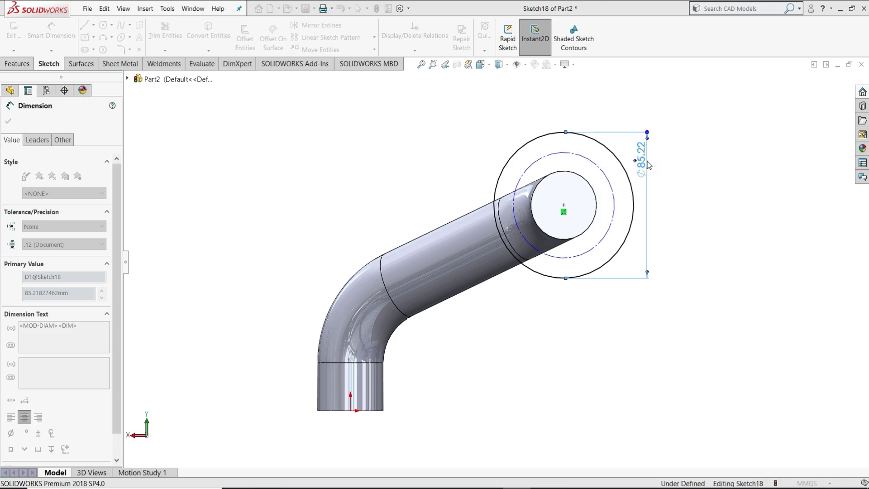
{"action": "scroll", "coordinate": [620, 179], "scroll_direction": "down", "scroll_amount": 2}
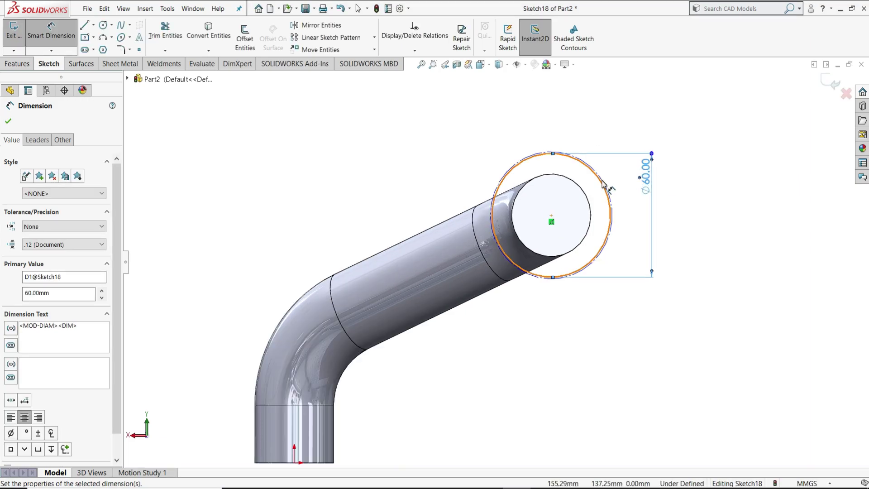
{"action": "scroll", "coordinate": [606, 181], "scroll_direction": "down", "scroll_amount": 3}
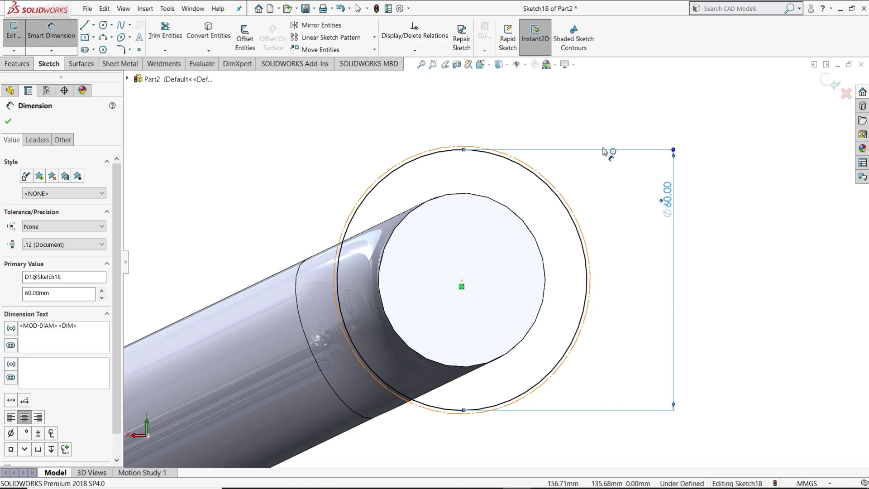
{"action": "left_click", "coordinate": [556, 181]}
{"action": "left_click", "coordinate": [611, 128]}
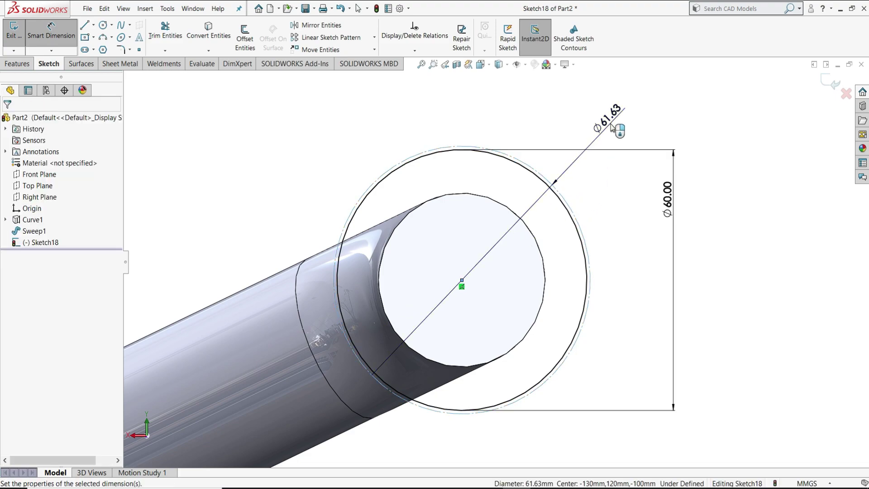
{"action": "type", "text": "50"}
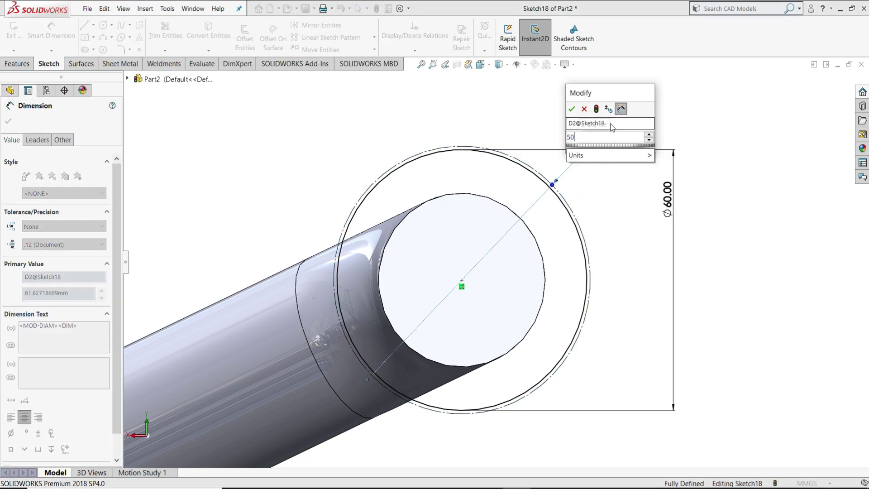
{"action": "key", "text": "Return"}
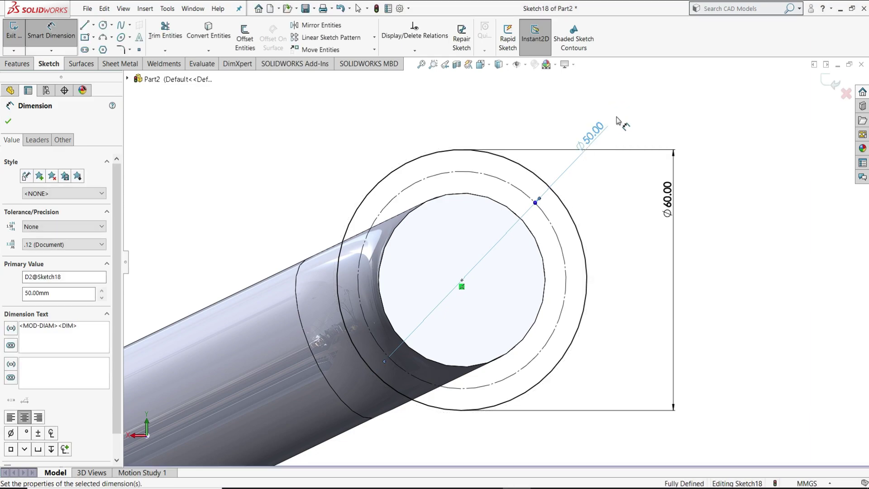
{"action": "right_click", "coordinate": [623, 110]}
{"action": "left_click", "coordinate": [658, 141]}
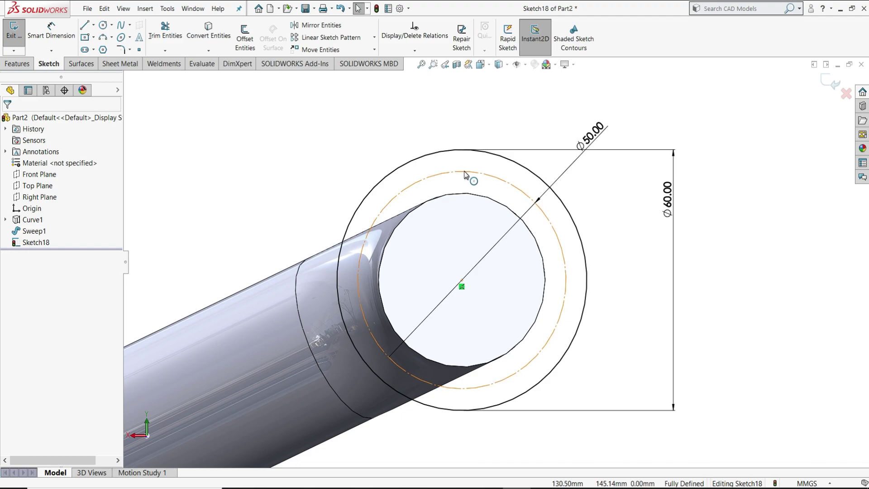
Draw a small circle on the construction circle's top point and dimension it to 2 mm
{"action": "left_click", "coordinate": [103, 25]}
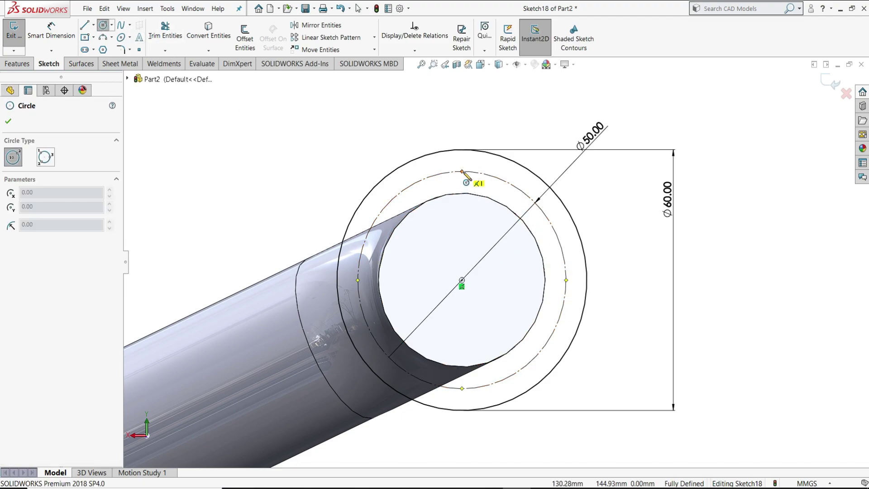
{"action": "left_click", "coordinate": [467, 163]}
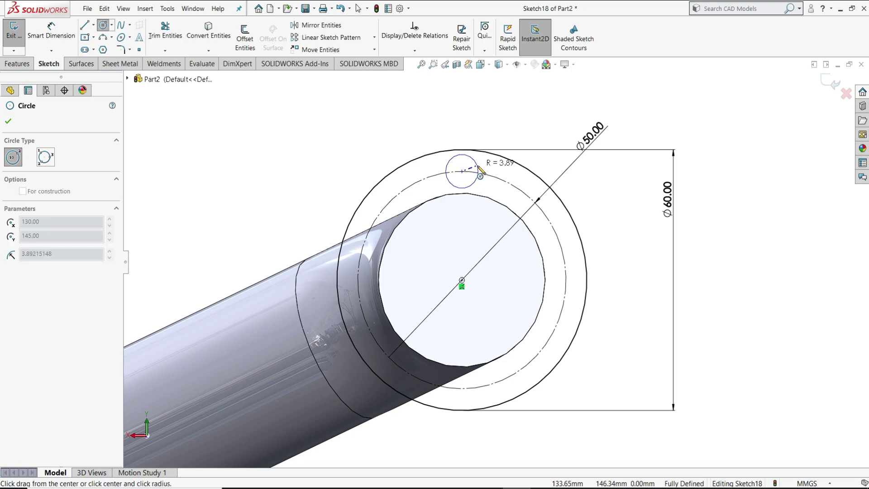
{"action": "left_click", "coordinate": [479, 167]}
{"action": "right_click", "coordinate": [480, 168]}
{"action": "left_click", "coordinate": [506, 171]}
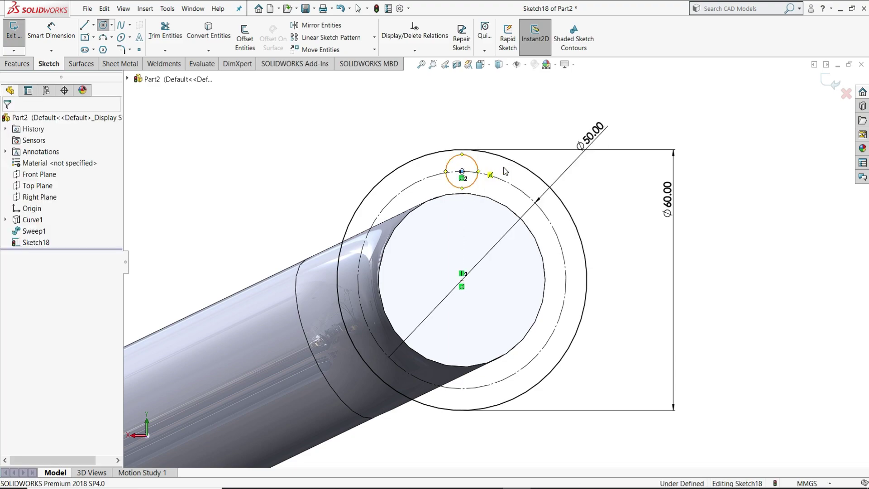
{"action": "left_click", "coordinate": [52, 33]}
{"action": "left_click", "coordinate": [488, 131]}
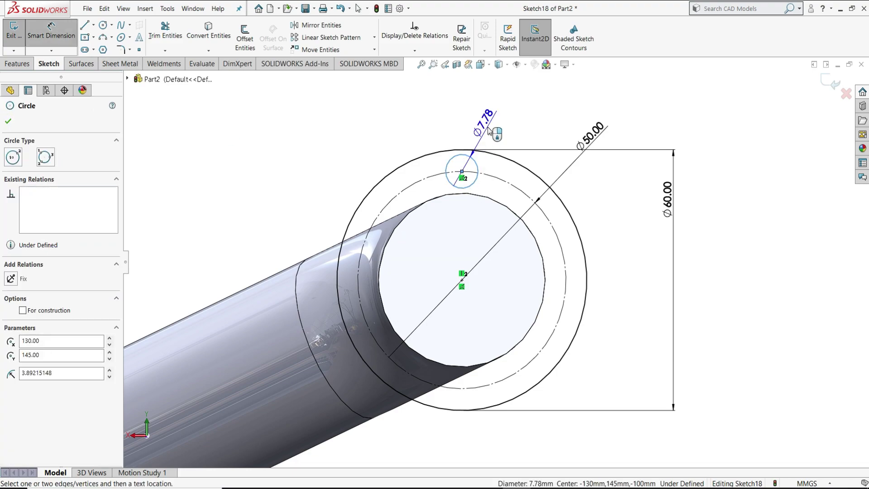
{"action": "left_click", "coordinate": [489, 131]}
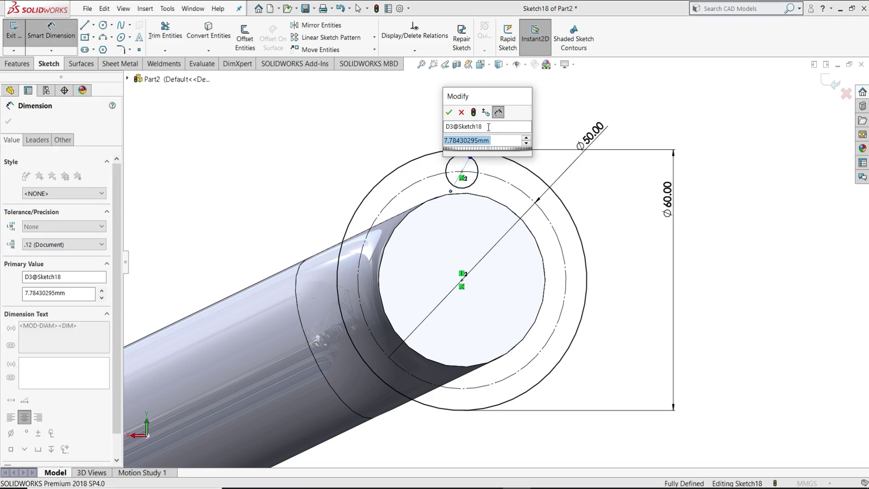
{"action": "type", "text": "2"}
{"action": "key", "text": "Return"}
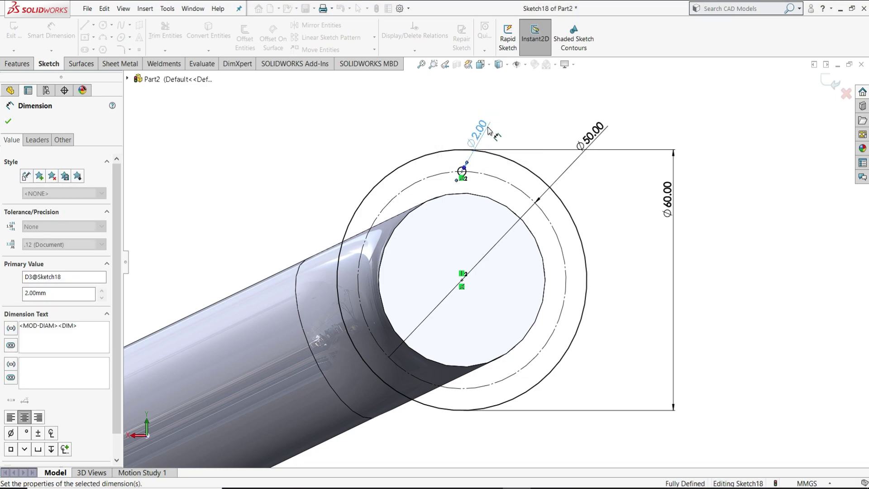
{"action": "right_click", "coordinate": [545, 120]}
{"action": "left_click", "coordinate": [562, 148]}
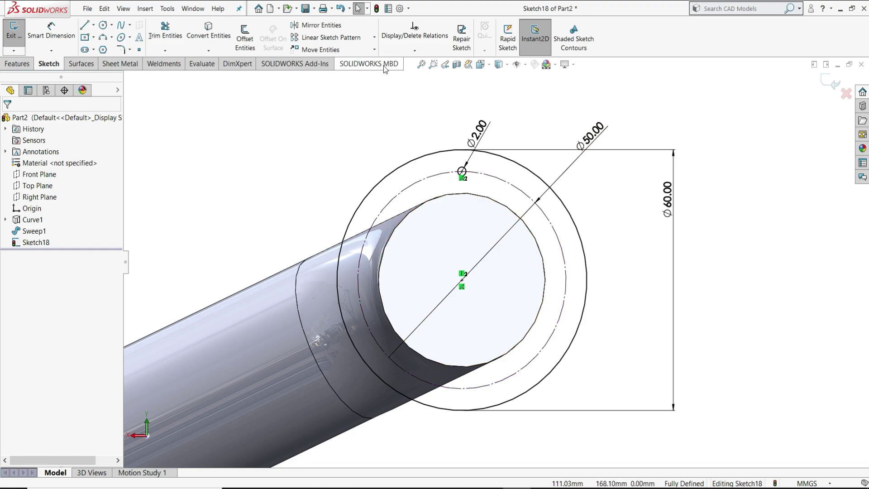
Circular-pattern the Ø2 hole into 12 instances around the pipe's centre point
{"action": "left_click", "coordinate": [375, 39]}
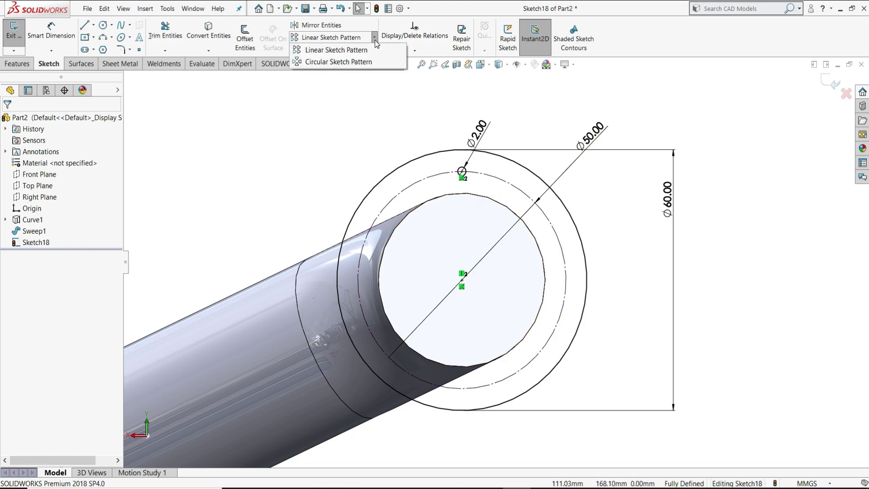
{"action": "left_click", "coordinate": [338, 62]}
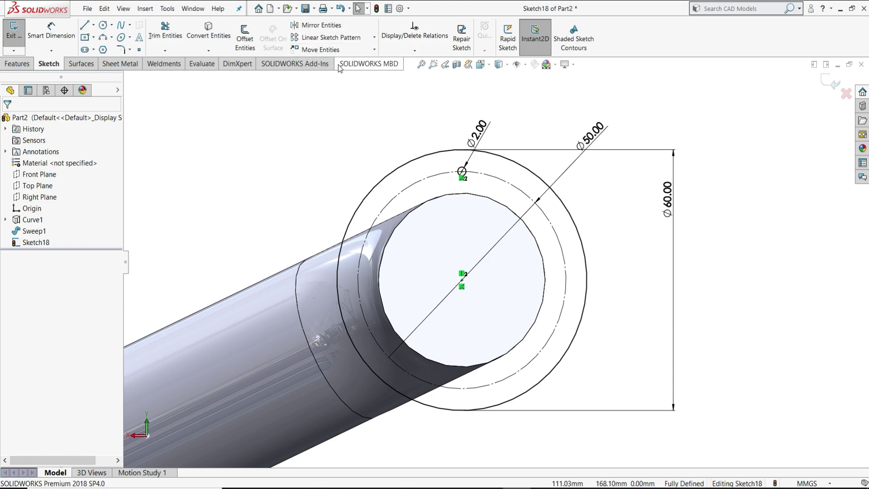
{"action": "left_click", "coordinate": [461, 173]}
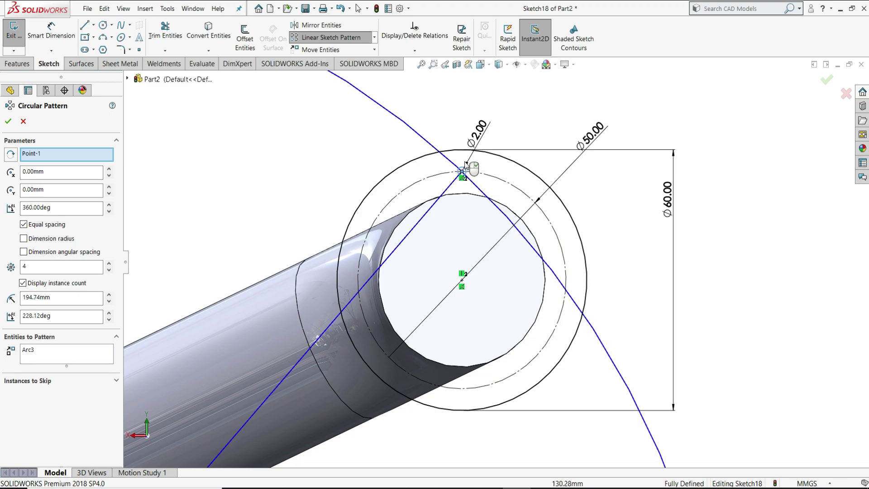
{"action": "scroll", "coordinate": [483, 237], "scroll_direction": "up", "scroll_amount": 2}
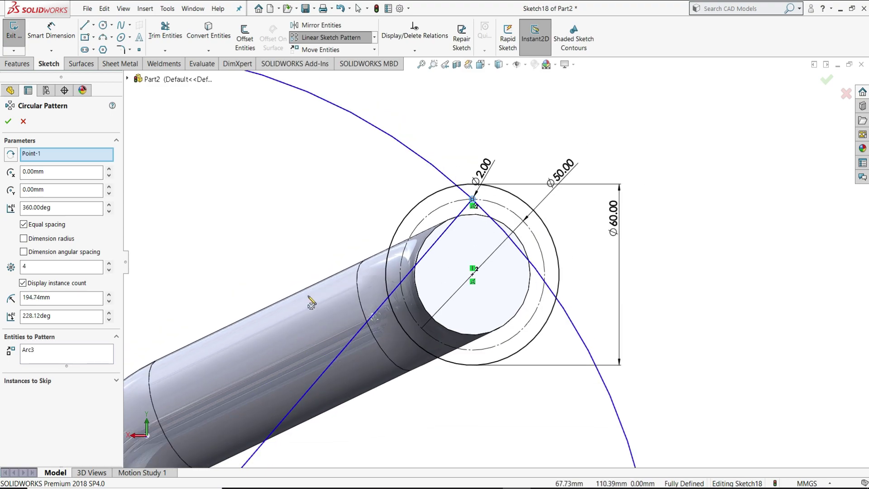
{"action": "key", "text": "z"}
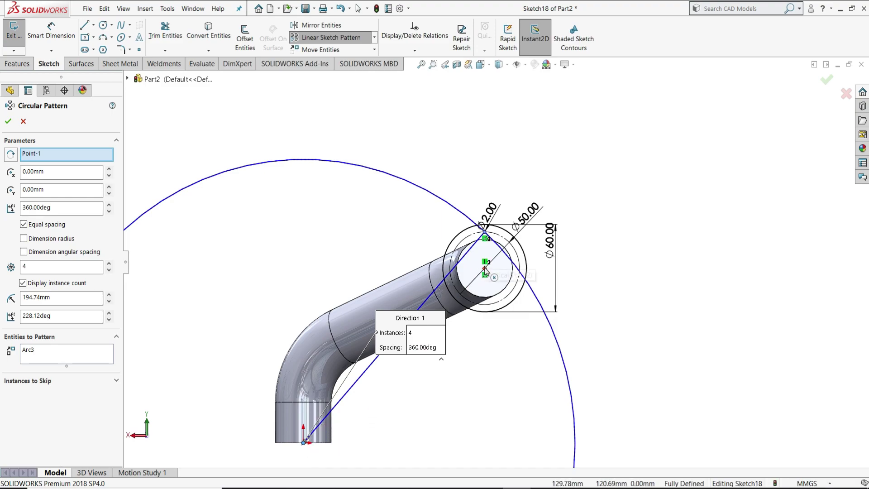
{"action": "right_click", "coordinate": [78, 154]}
{"action": "left_click", "coordinate": [95, 162]}
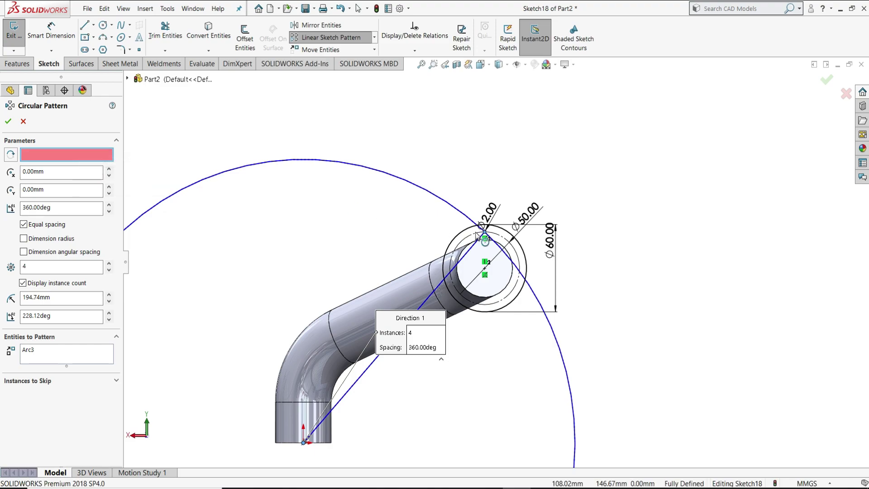
{"action": "scroll", "coordinate": [489, 241], "scroll_direction": "down", "scroll_amount": 4}
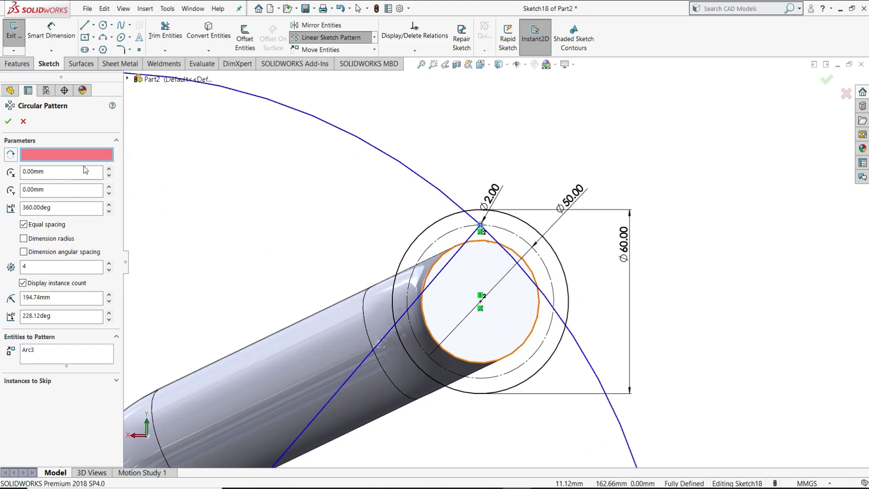
{"action": "left_click", "coordinate": [481, 305]}
{"action": "scroll", "coordinate": [503, 245], "scroll_direction": "down", "scroll_amount": 2}
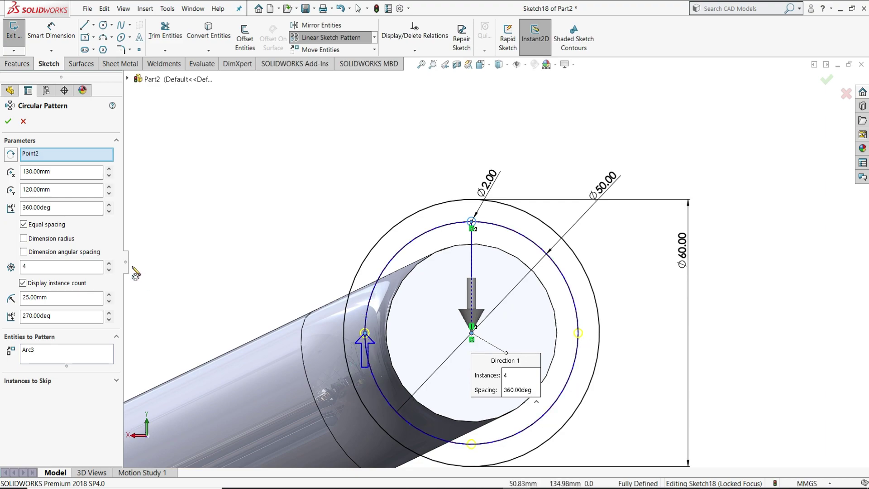
{"action": "double_click", "coordinate": [81, 270]}
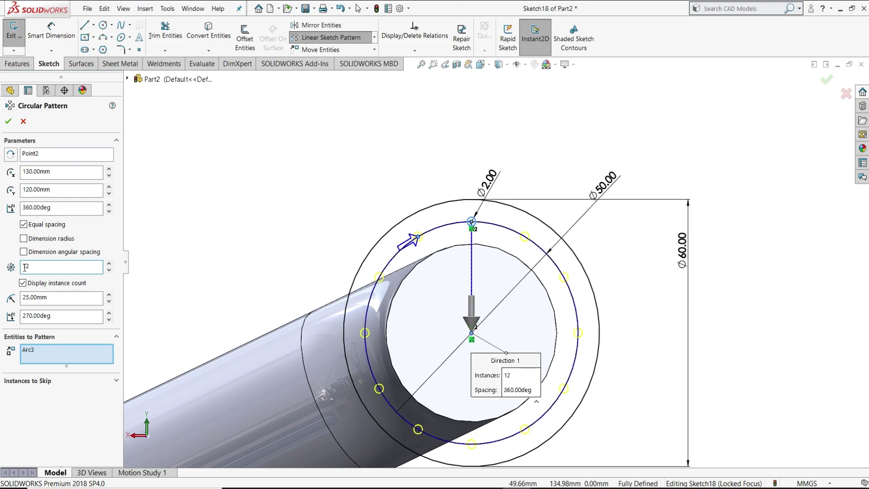
{"action": "left_click", "coordinate": [8, 121]}
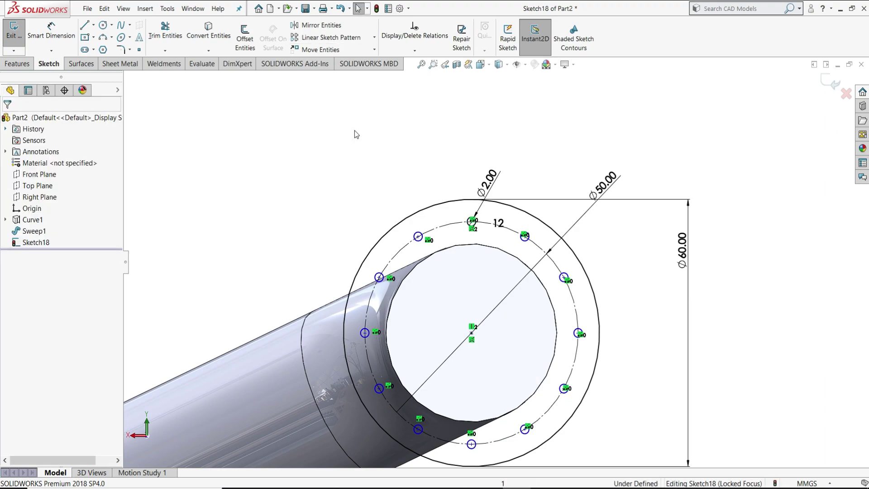
Fully define Sketch18 with automatically calculated dimensions
{"action": "left_click", "coordinate": [407, 50]}
{"action": "left_click", "coordinate": [411, 87]}
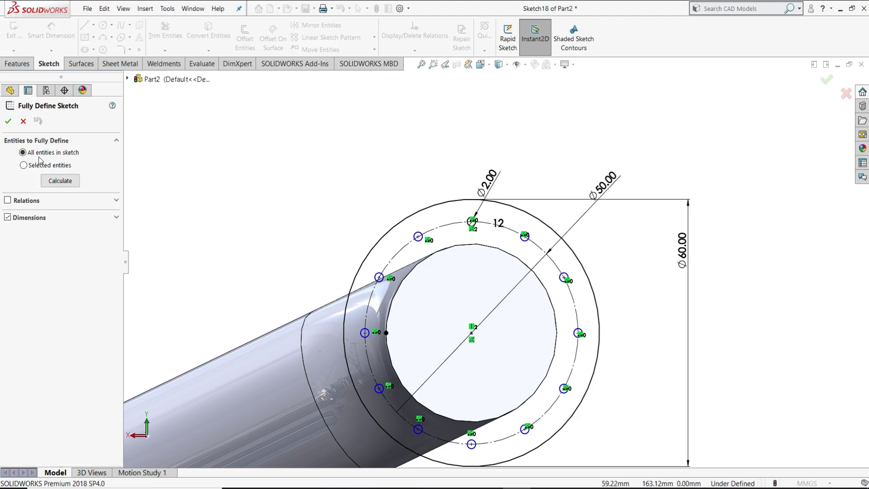
{"action": "left_click", "coordinate": [51, 181]}
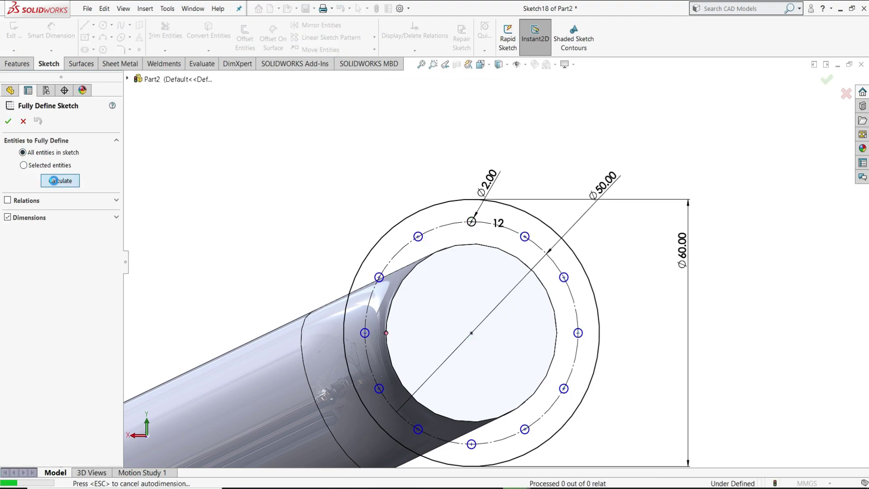
{"action": "left_click", "coordinate": [8, 121]}
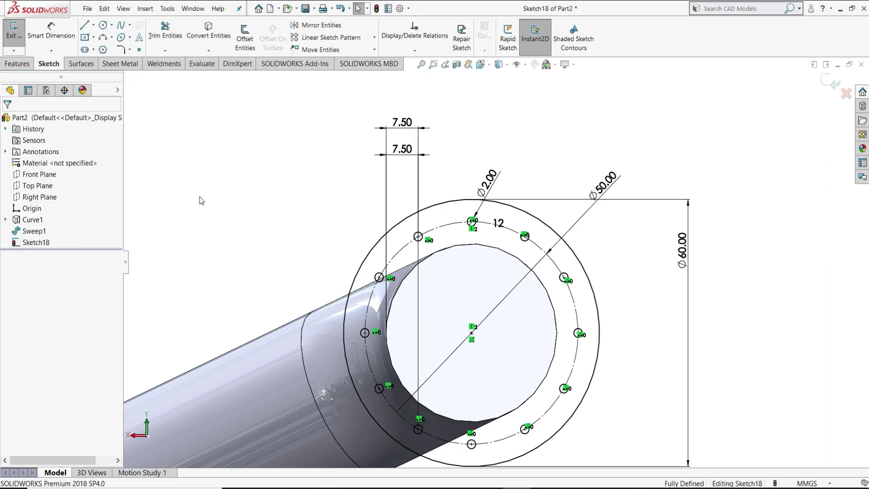
Extrude Sketch18 6 mm blind in the reversed direction, merged with the pipe
{"action": "left_click", "coordinate": [13, 64]}
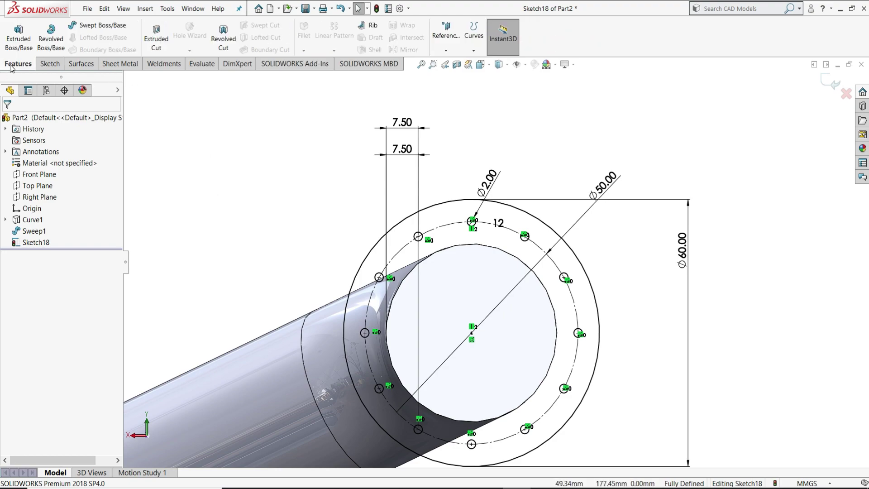
{"action": "left_click", "coordinate": [30, 39]}
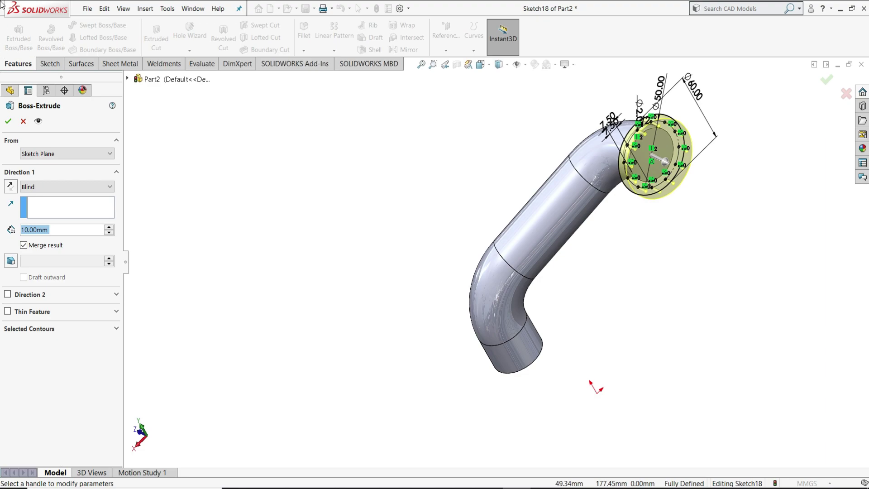
{"action": "left_click", "coordinate": [16, 187]}
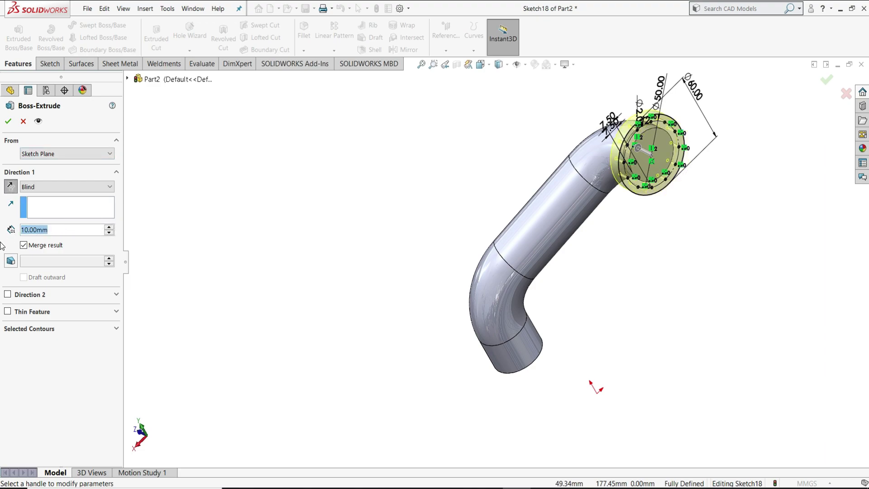
{"action": "type", "text": "6"}
{"action": "key", "text": "Return"}
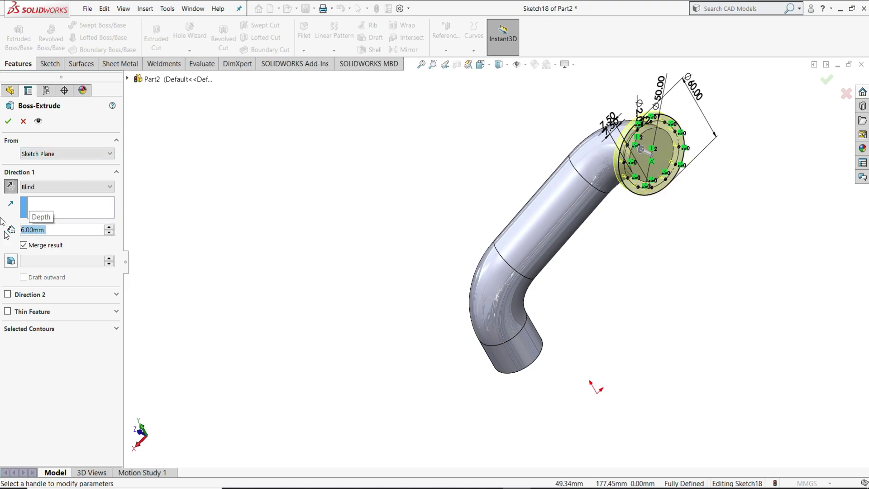
{"action": "left_click", "coordinate": [9, 122]}
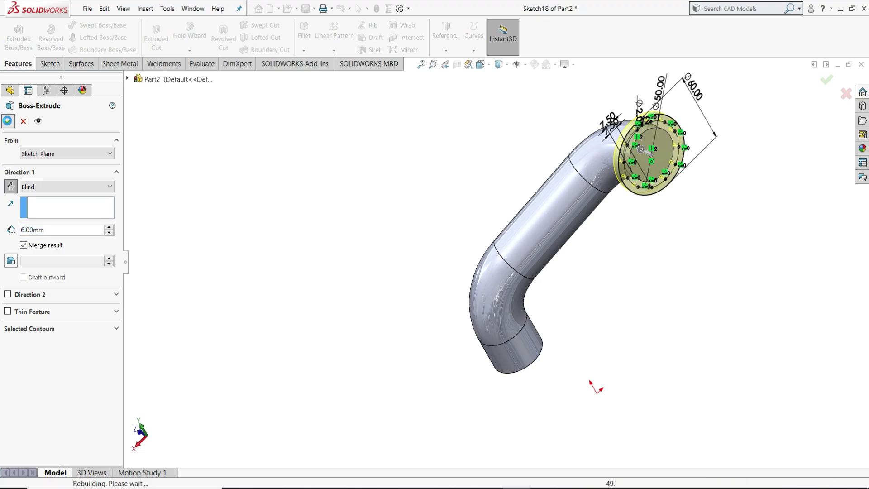
Start a new sketch on the open end face at the pipe's other end
{"action": "left_click", "coordinate": [391, 200]}
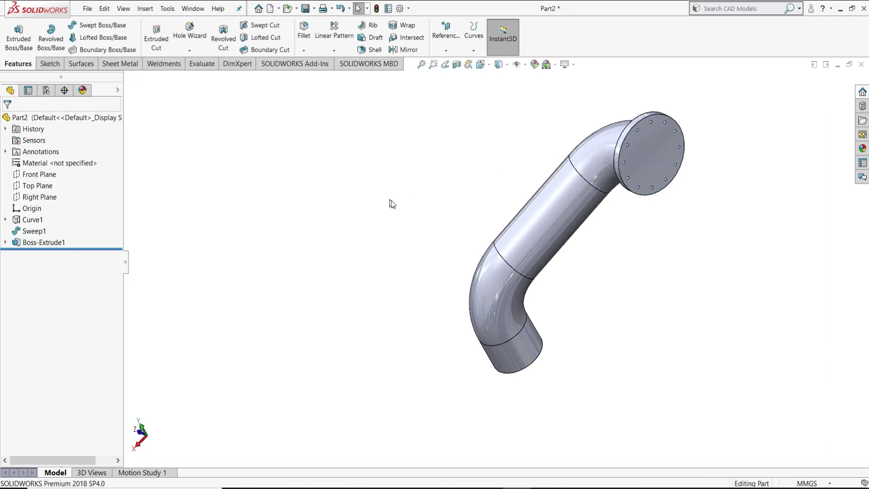
{"action": "middle_click_drag", "start_coordinate": [748, 227], "coordinate": [454, 355]}
{"action": "scroll", "coordinate": [423, 345], "scroll_direction": "down", "scroll_amount": 3}
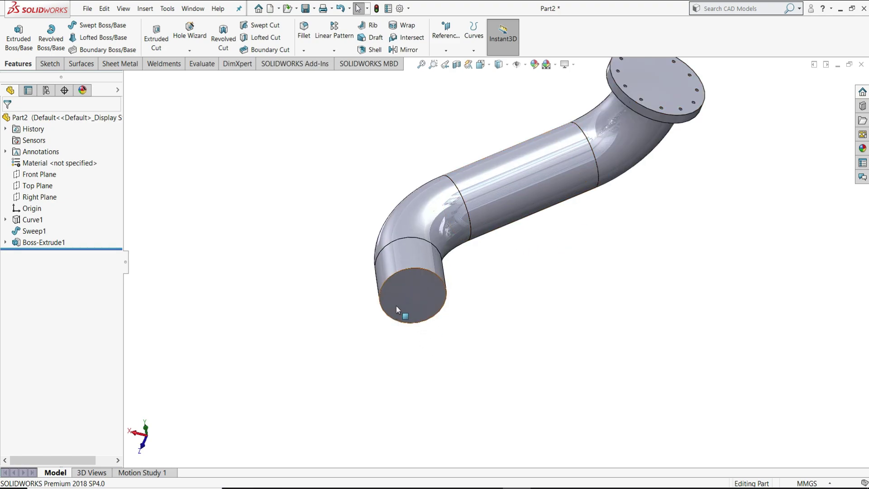
{"action": "left_click", "coordinate": [413, 294]}
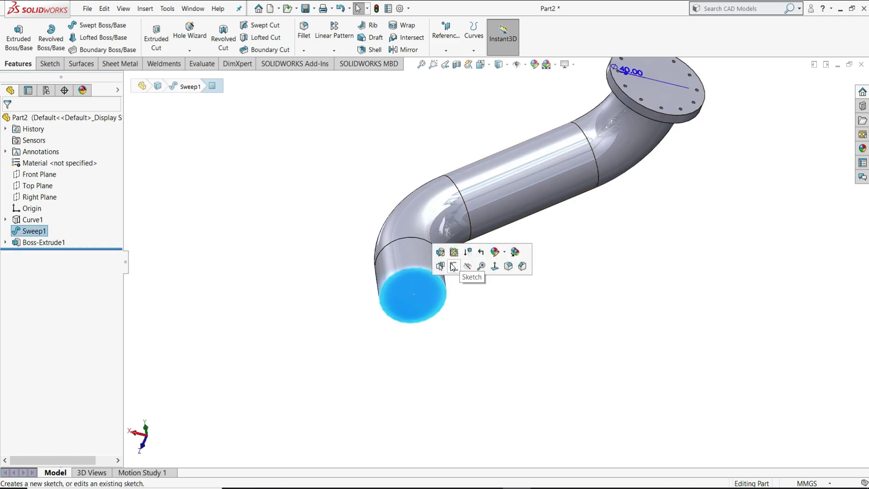
{"action": "left_click", "coordinate": [464, 263]}
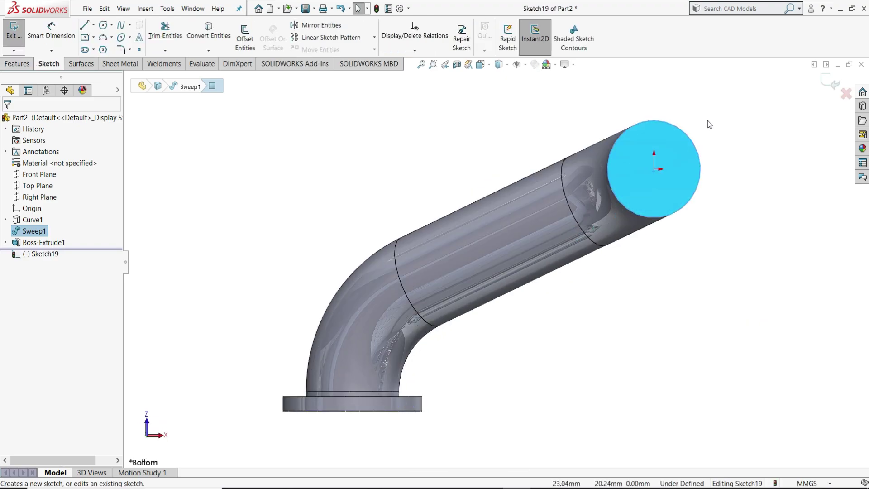
{"action": "left_click", "coordinate": [707, 120]}
{"action": "scroll", "coordinate": [702, 127], "scroll_direction": "down", "scroll_amount": 1}
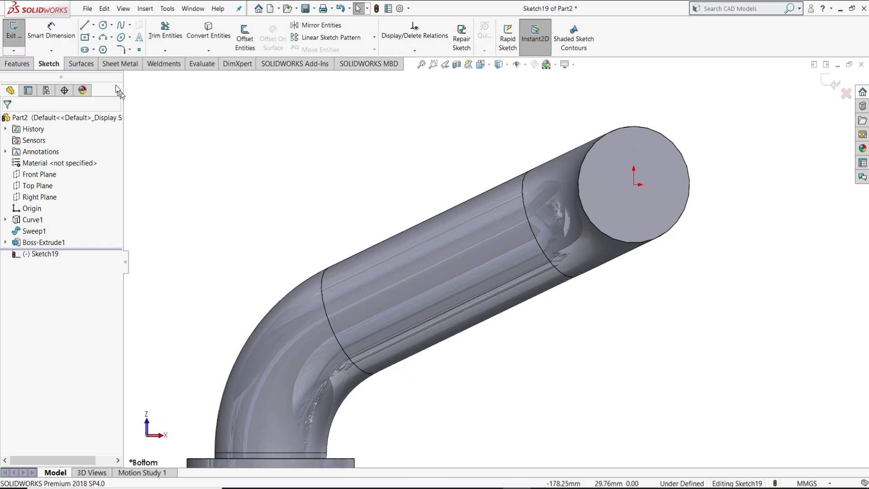
Draw two concentric circles centred on the sketch origin
{"action": "left_click", "coordinate": [103, 25]}
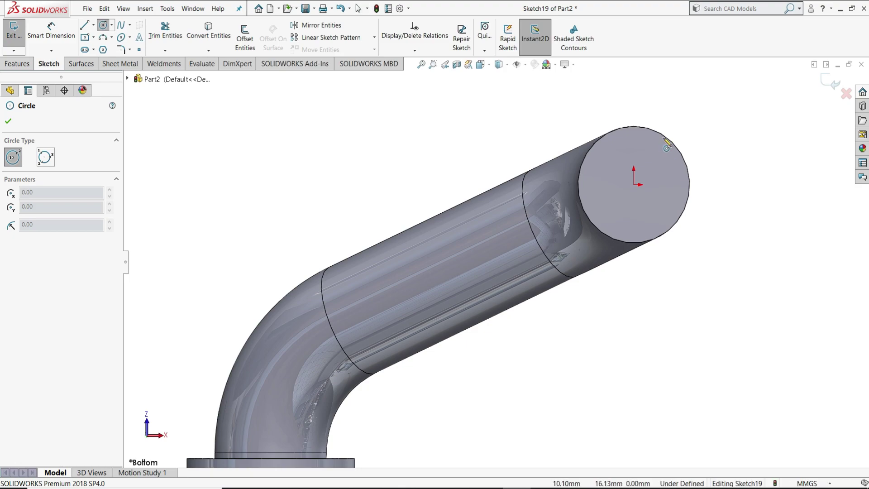
{"action": "left_click", "coordinate": [634, 184]}
{"action": "left_click", "coordinate": [705, 137]}
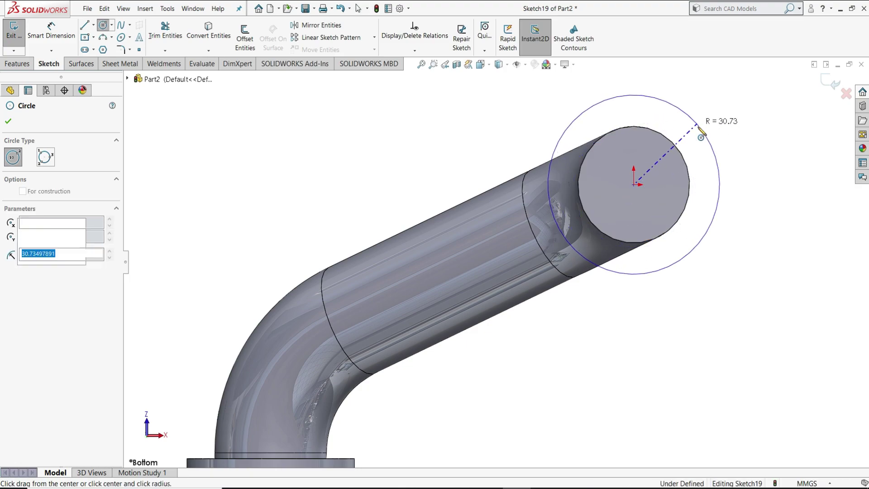
{"action": "left_click", "coordinate": [633, 184]}
{"action": "left_click", "coordinate": [694, 151]}
{"action": "right_click", "coordinate": [702, 153]}
{"action": "left_click", "coordinate": [701, 144]}
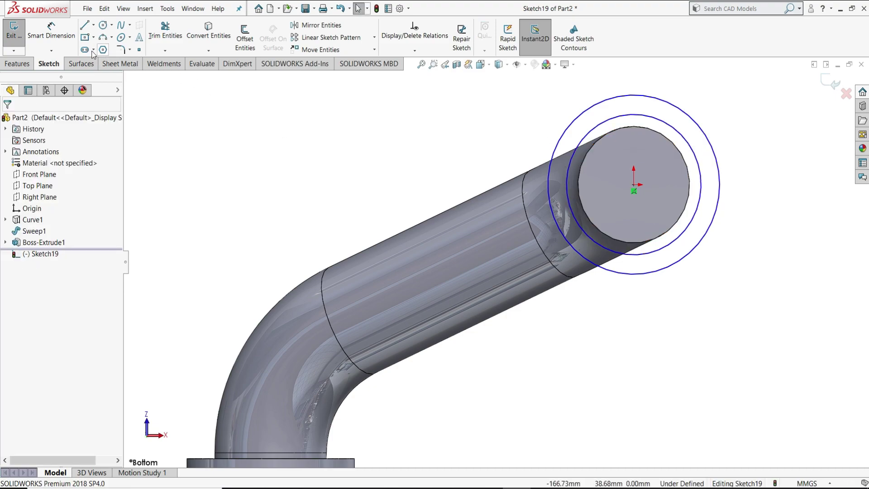
Dimension the outer circle Ø60 and the inner circle Ø50
{"action": "left_click", "coordinate": [44, 32]}
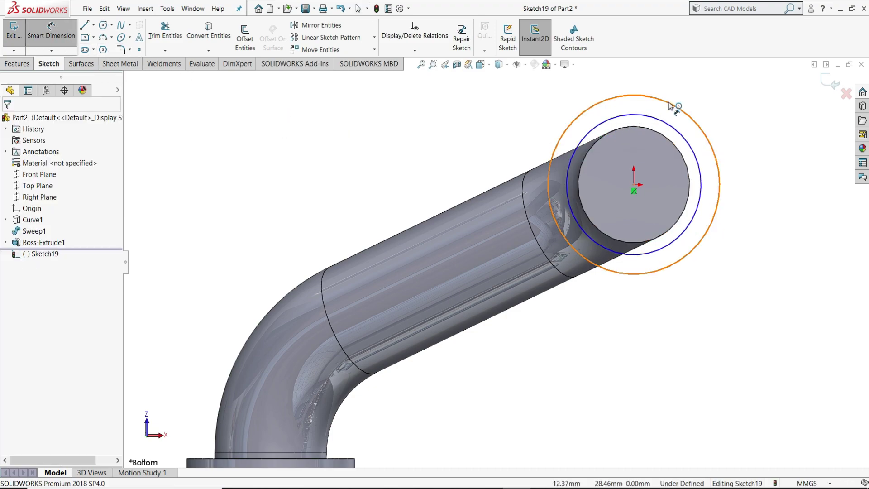
{"action": "left_click", "coordinate": [705, 92]}
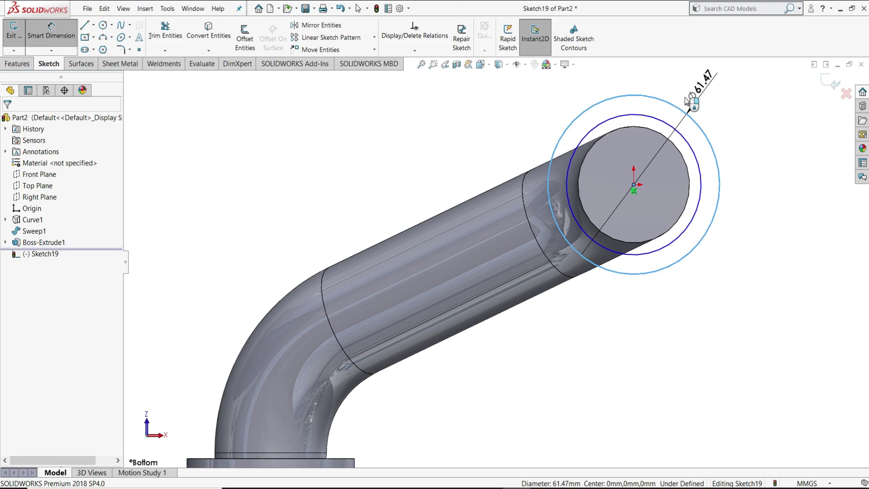
{"action": "left_click", "coordinate": [687, 100]}
{"action": "type", "text": "60"}
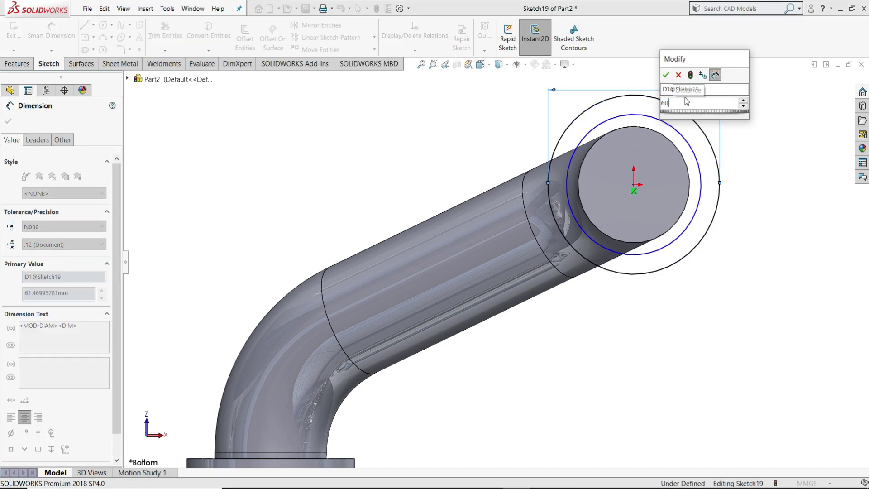
{"action": "key", "text": "Return"}
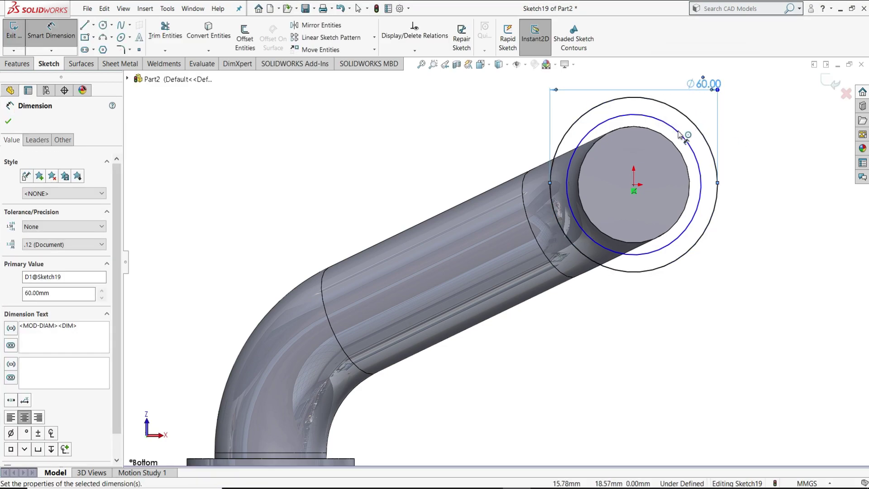
{"action": "left_click", "coordinate": [678, 134]}
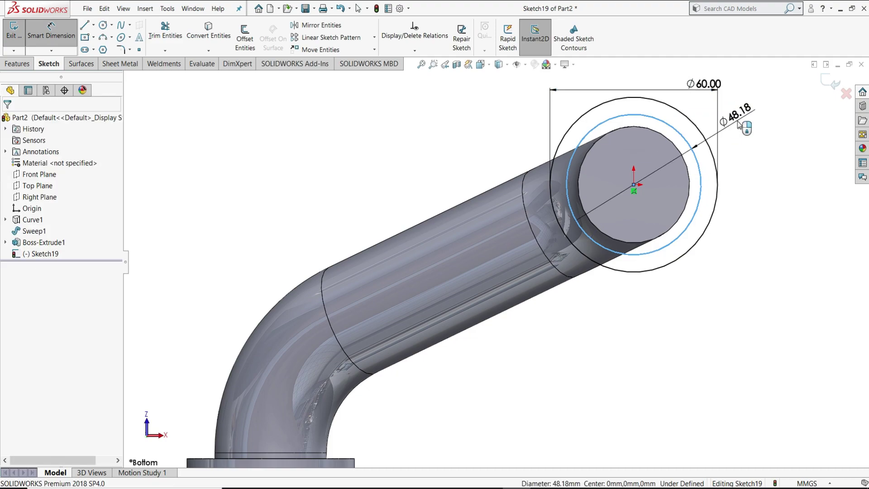
{"action": "left_click", "coordinate": [739, 124]}
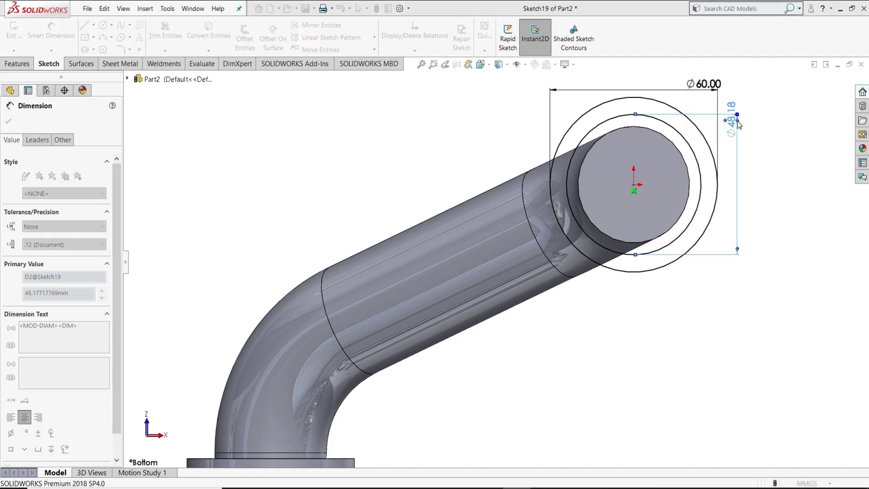
{"action": "type", "text": "50"}
{"action": "key", "text": "Return"}
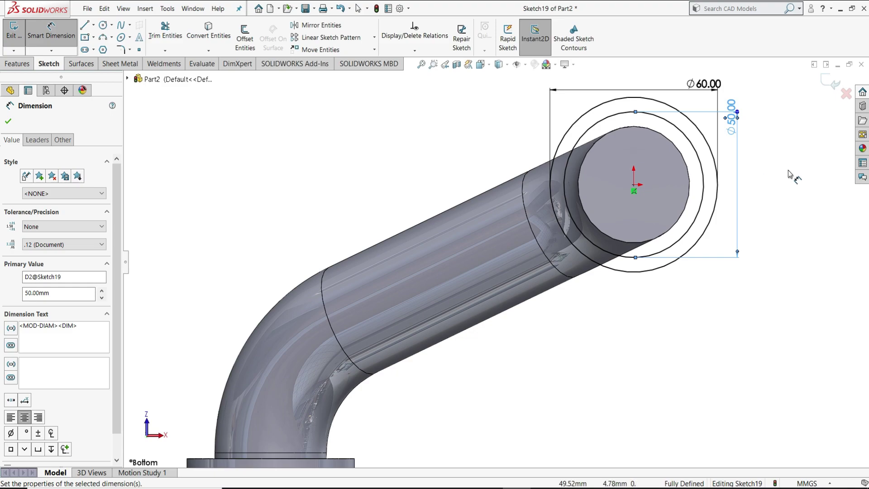
{"action": "right_click", "coordinate": [781, 163]}
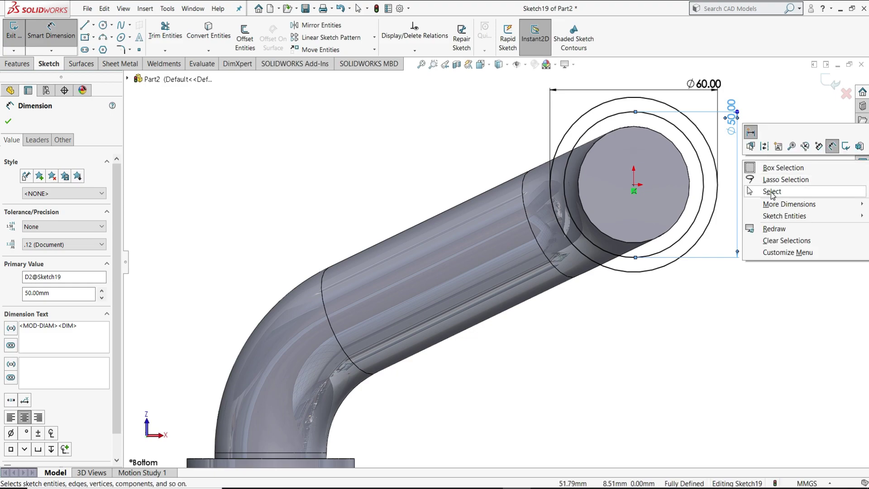
{"action": "left_click", "coordinate": [772, 191]}
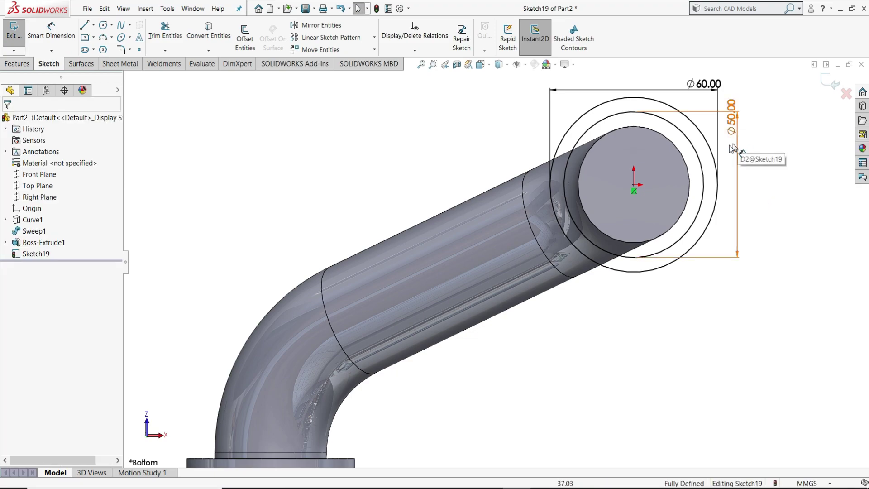
Convert the Ø50 inner circle to construction geometry
{"action": "left_click", "coordinate": [677, 131]}
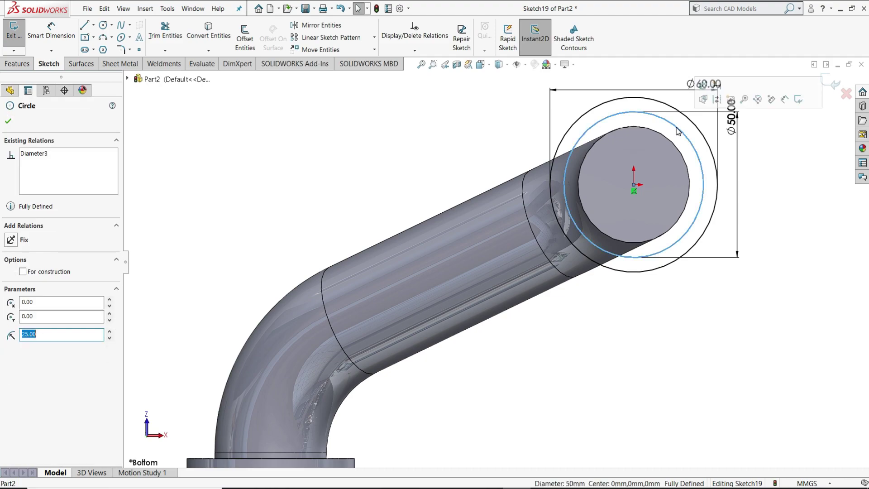
{"action": "left_click", "coordinate": [23, 272]}
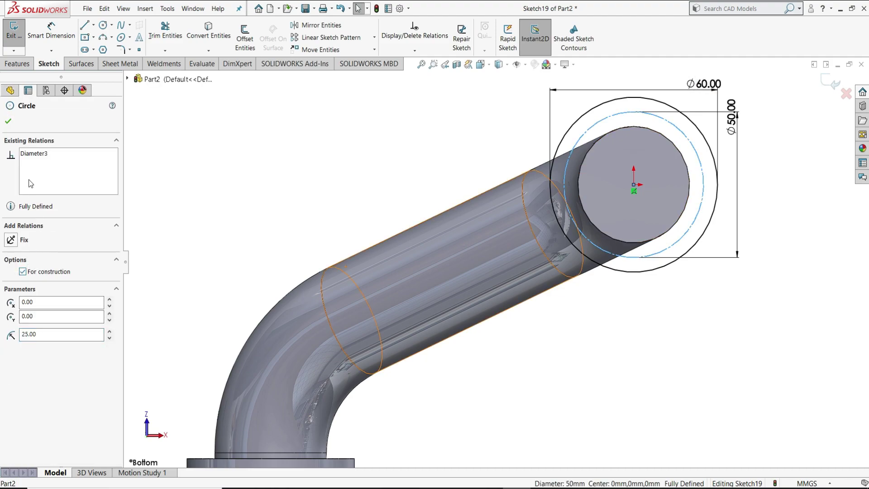
{"action": "left_click", "coordinate": [7, 122]}
{"action": "left_click", "coordinate": [278, 163]}
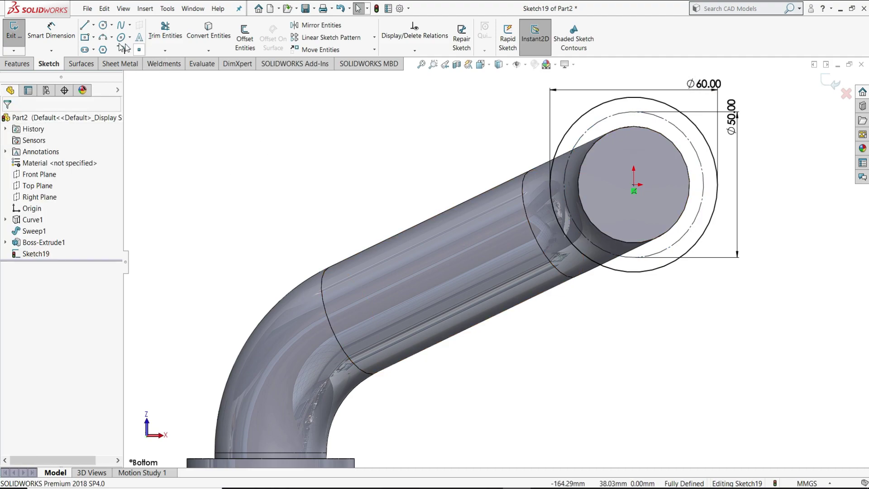
Add a Ø2 hole circle centred on the top of the bolt circle
{"action": "left_click", "coordinate": [101, 26]}
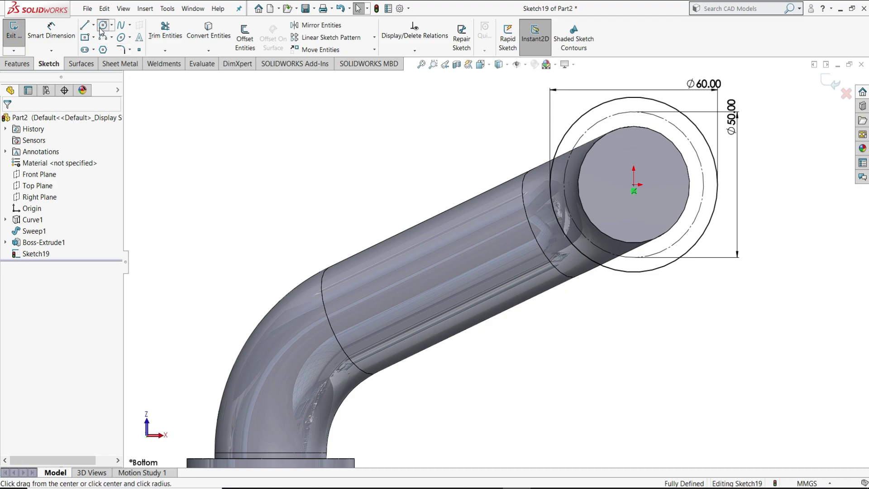
{"action": "left_click", "coordinate": [634, 111]}
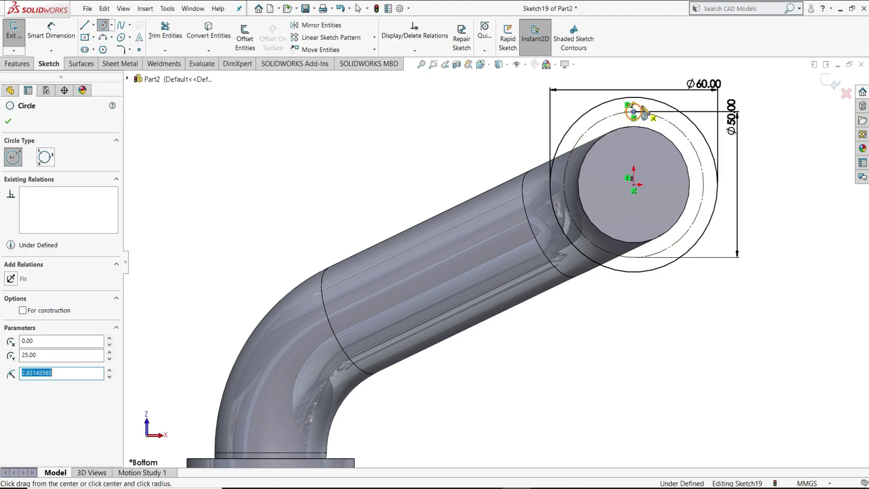
{"action": "left_click", "coordinate": [641, 113]}
{"action": "right_click", "coordinate": [652, 113]}
{"action": "left_click", "coordinate": [669, 113]}
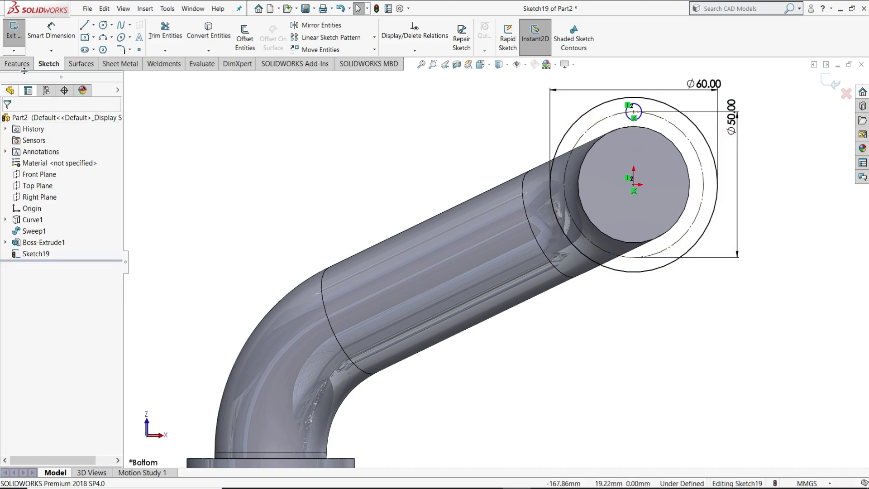
{"action": "left_click", "coordinate": [40, 46]}
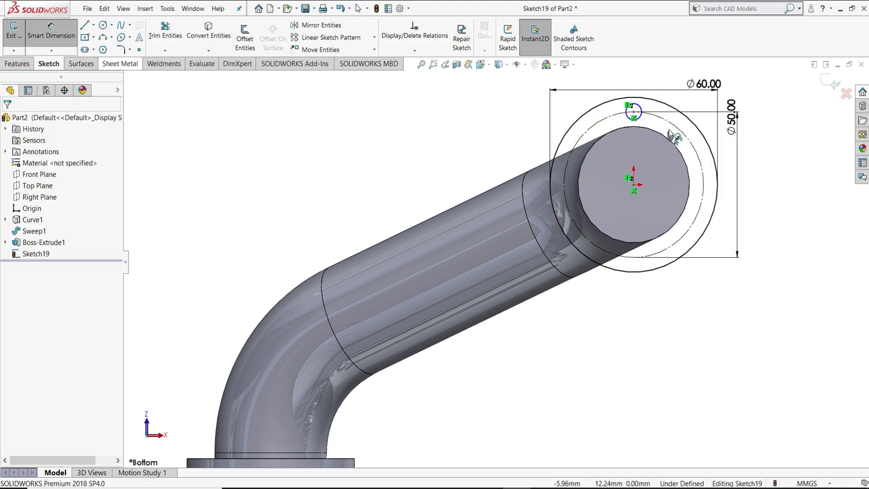
{"action": "left_click", "coordinate": [648, 104]}
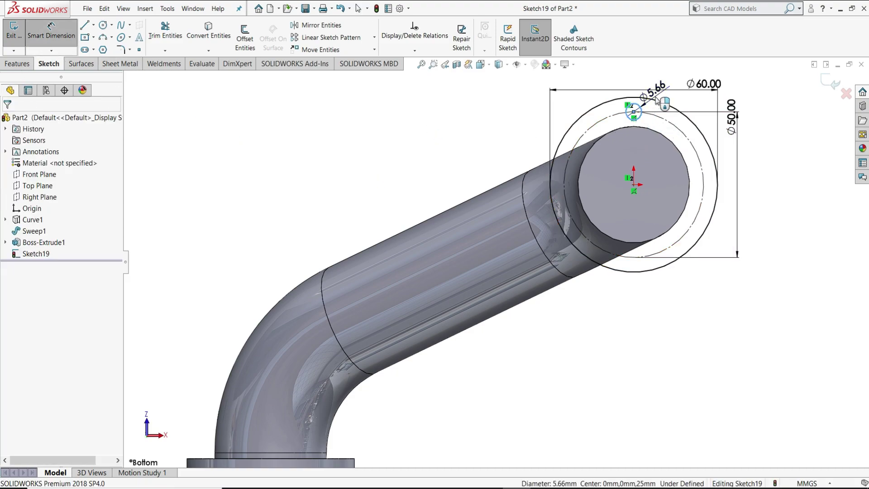
{"action": "left_click", "coordinate": [657, 99]}
{"action": "key", "text": "Return"}
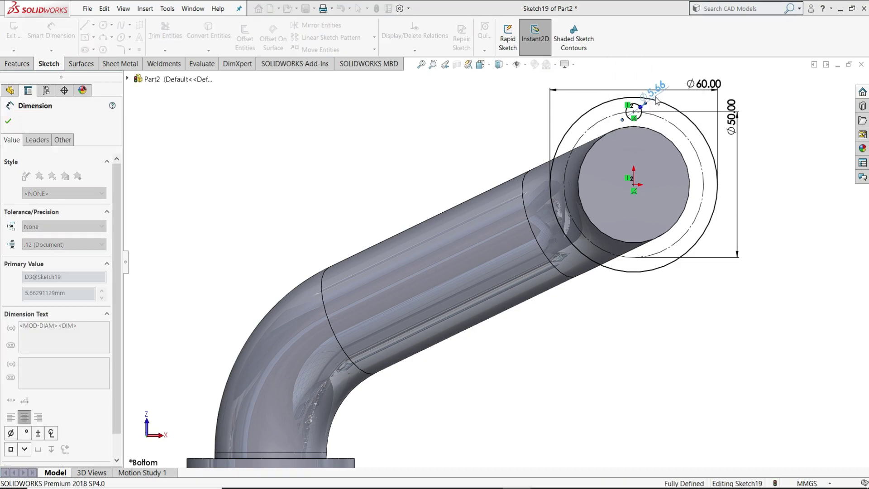
{"action": "type", "text": "2"}
{"action": "key", "text": "Return"}
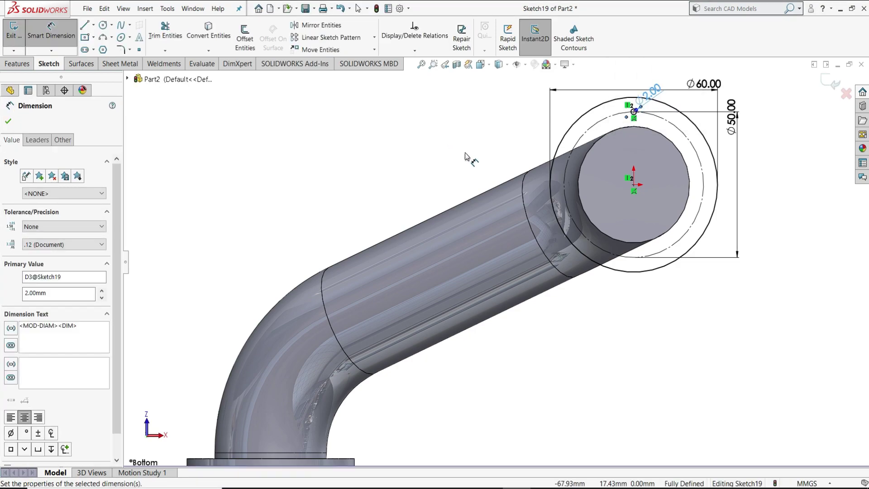
{"action": "right_click", "coordinate": [465, 156]}
{"action": "left_click", "coordinate": [473, 165]}
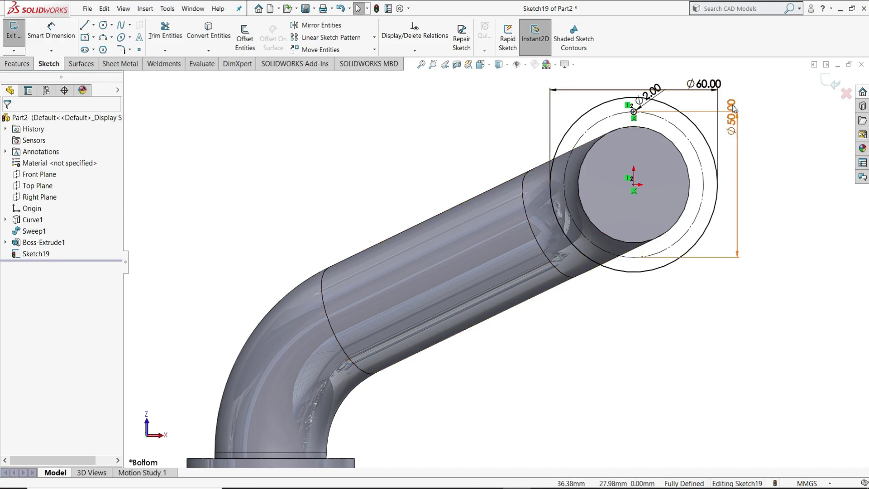
{"action": "scroll", "coordinate": [742, 117], "scroll_direction": "down", "scroll_amount": 3}
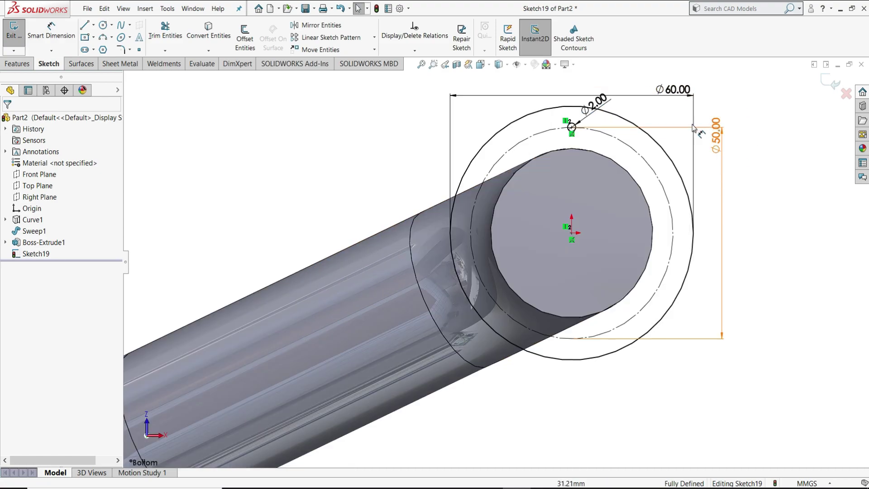
Circular-pattern the Ø2 circle 12 times about the origin over 360°
{"action": "left_click", "coordinate": [375, 37]}
{"action": "left_click", "coordinate": [344, 63]}
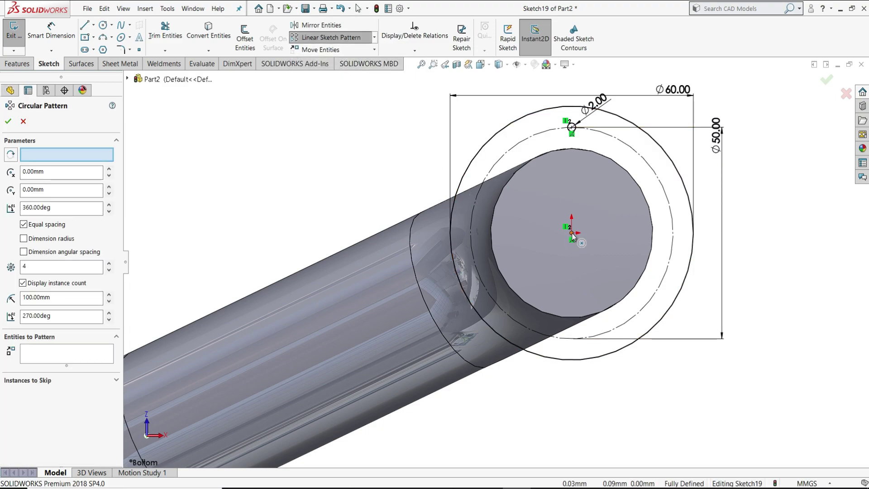
{"action": "left_click", "coordinate": [62, 155]}
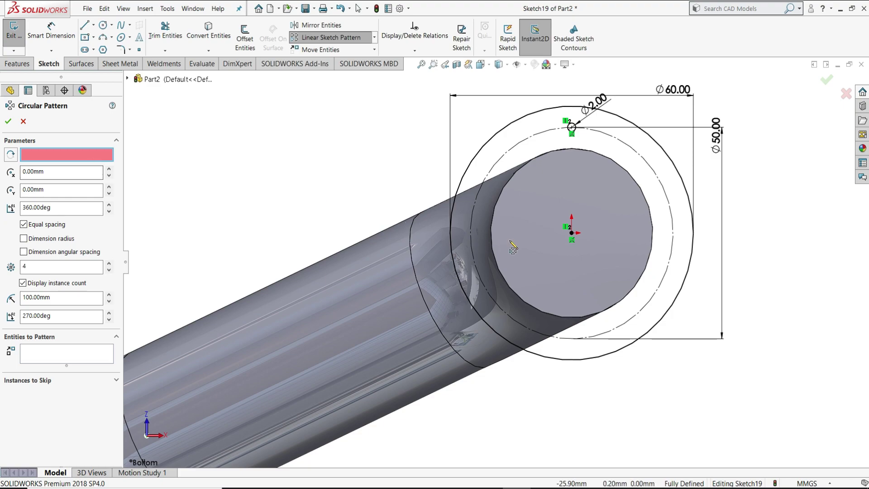
{"action": "left_click", "coordinate": [566, 235]}
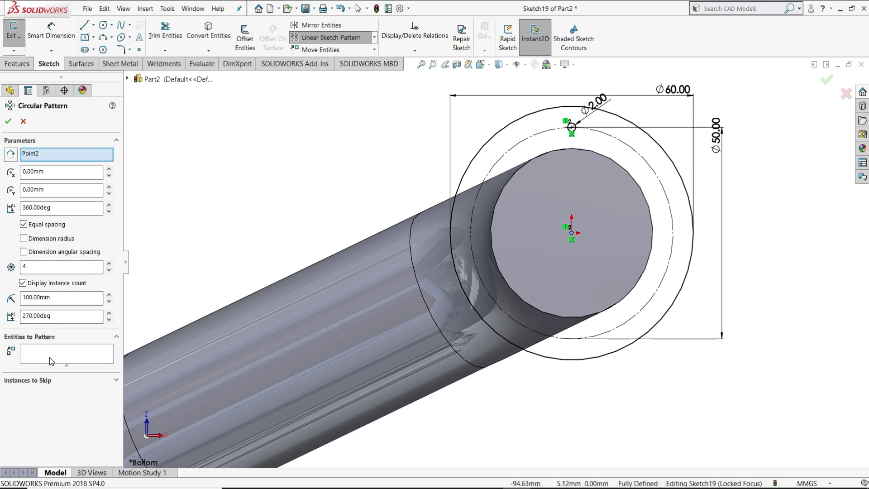
{"action": "left_click", "coordinate": [66, 354]}
{"action": "scroll", "coordinate": [584, 122], "scroll_direction": "down", "scroll_amount": 3}
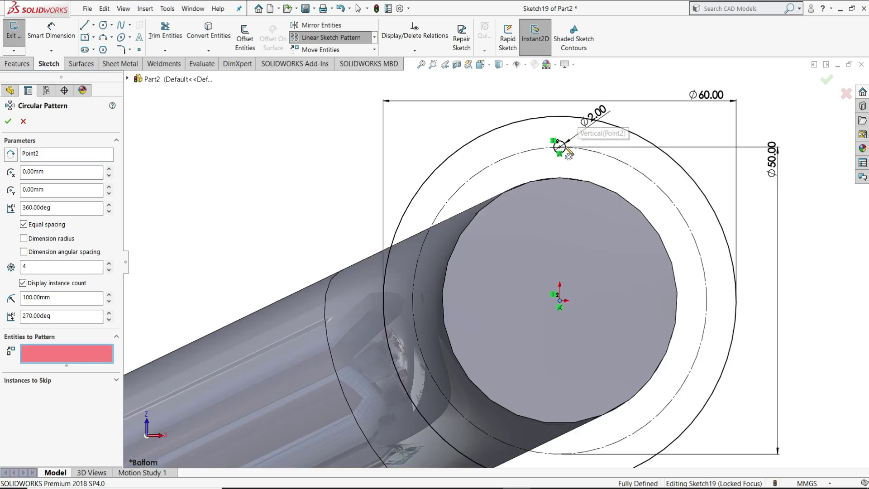
{"action": "left_click", "coordinate": [558, 144]}
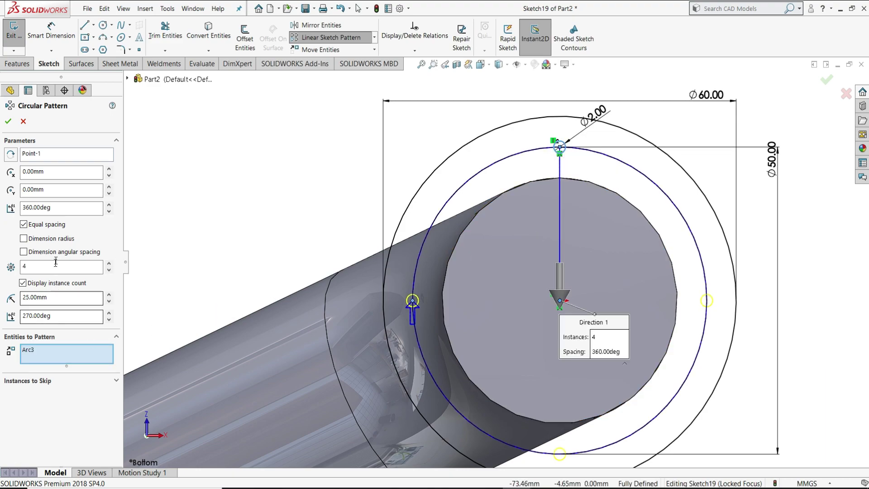
{"action": "left_click", "coordinate": [28, 267]}
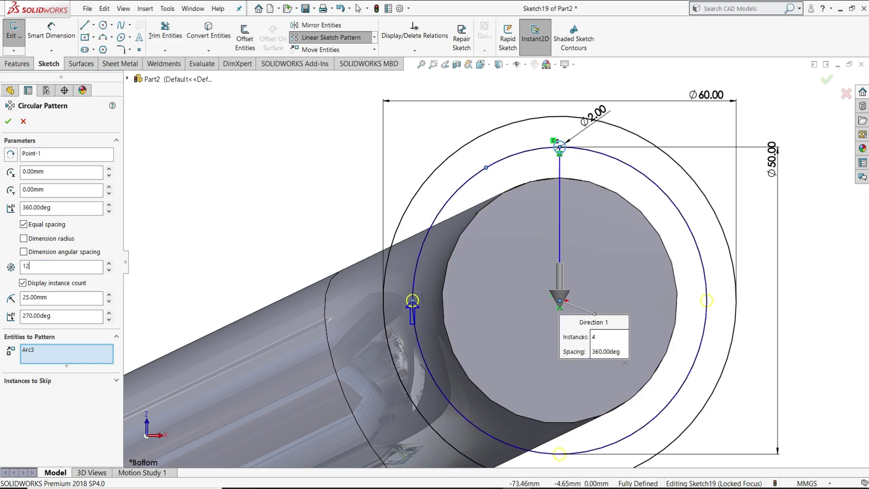
{"action": "key", "text": "Return"}
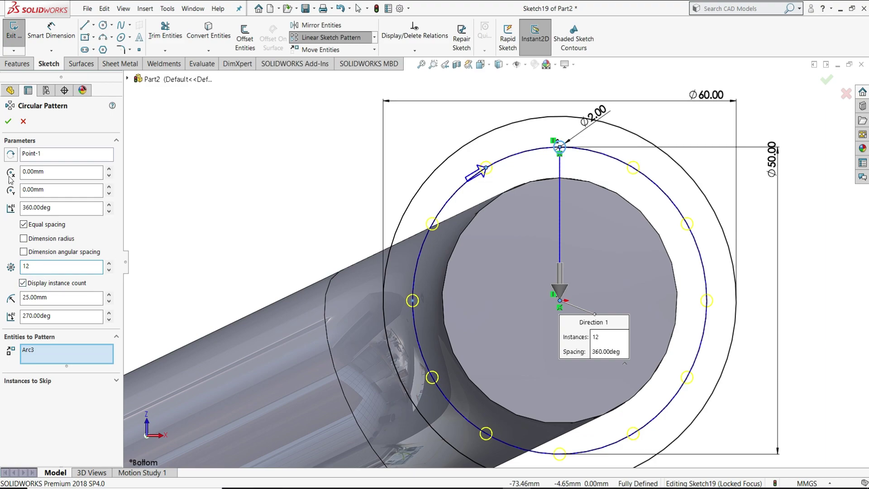
{"action": "left_click", "coordinate": [8, 126]}
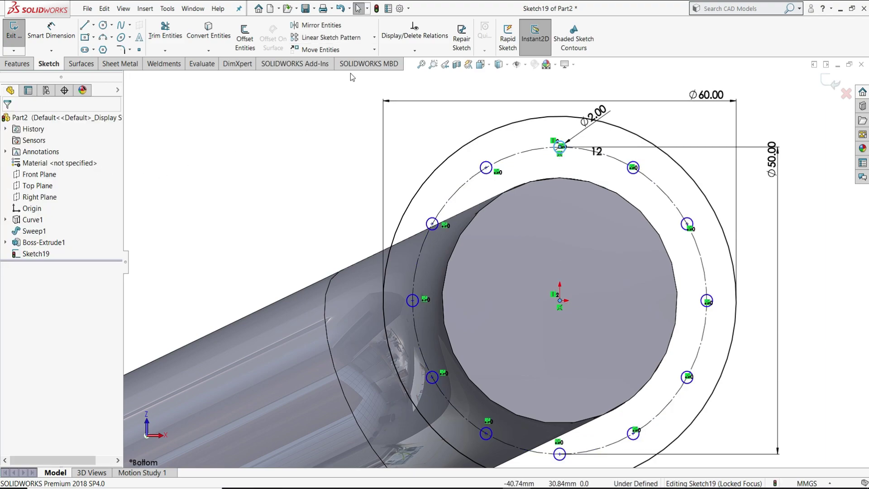
Fully define Sketch19 using the calculated dimensions and relations
{"action": "left_click", "coordinate": [414, 51]}
{"action": "left_click", "coordinate": [423, 86]}
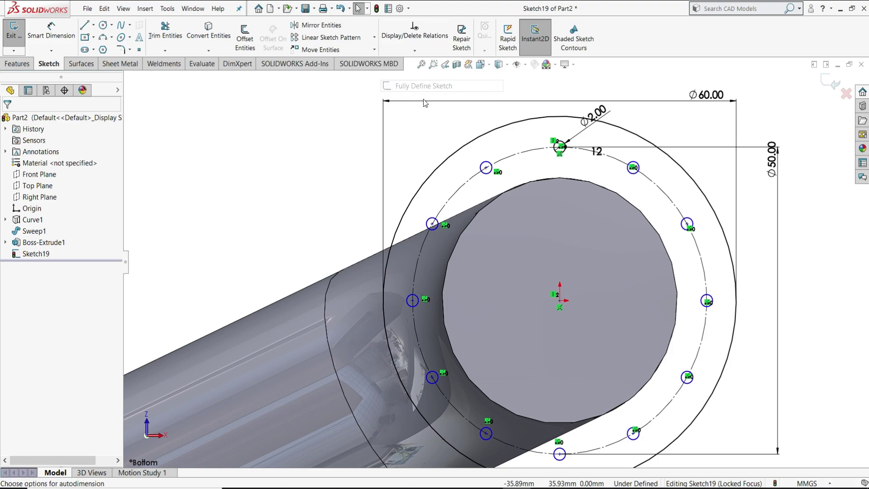
{"action": "left_click", "coordinate": [52, 181]}
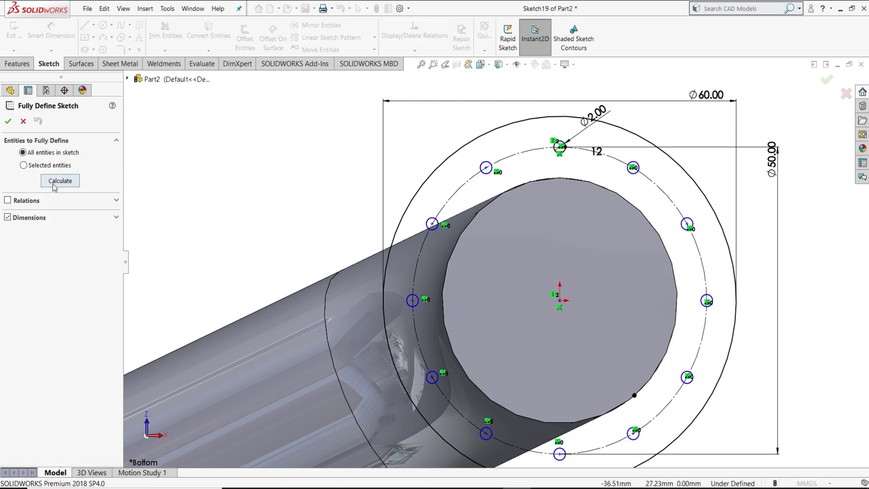
{"action": "left_click", "coordinate": [8, 121]}
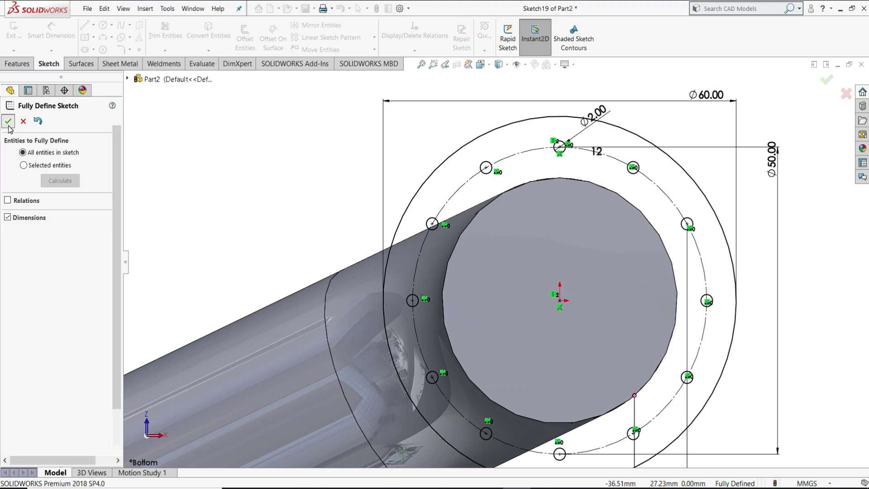
Extrude Sketch19 6 mm blind in the reversed direction to create Boss-Extrude2
{"action": "left_click", "coordinate": [14, 63]}
{"action": "left_click", "coordinate": [18, 37]}
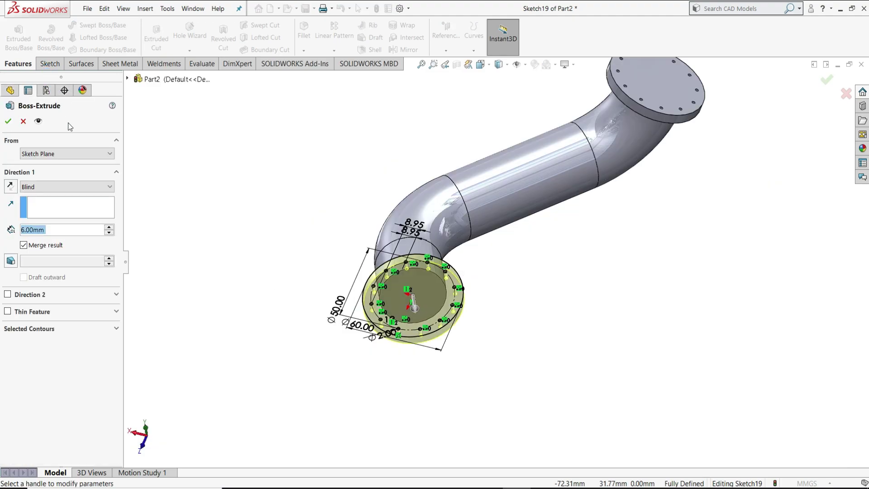
{"action": "left_click", "coordinate": [11, 186]}
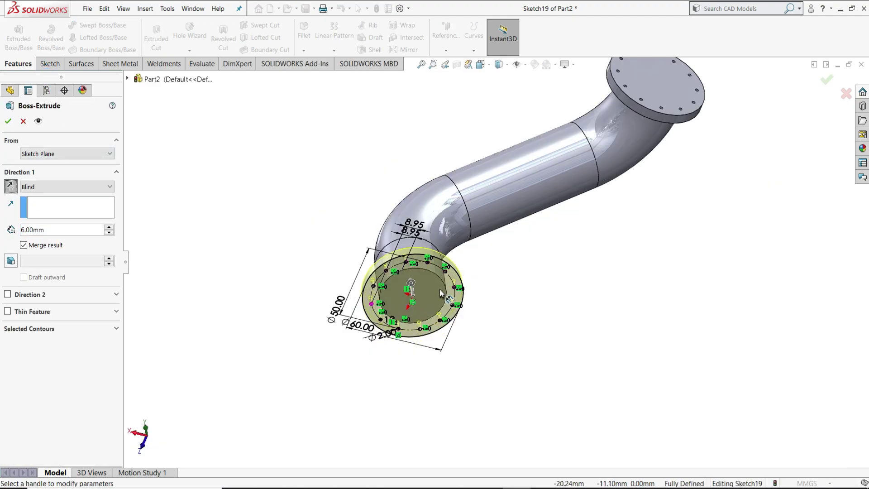
{"action": "middle_click_drag", "start_coordinate": [441, 292], "coordinate": [485, 232]}
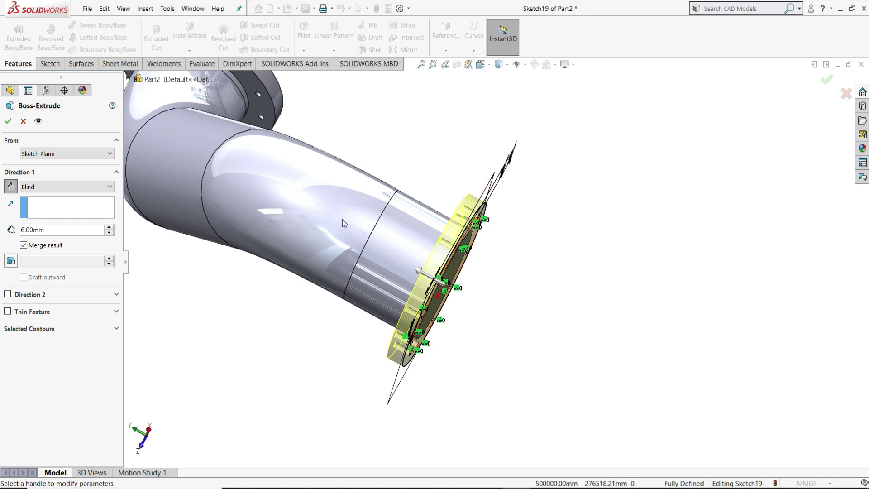
{"action": "middle_click_drag", "start_coordinate": [611, 189], "coordinate": [104, 126]}
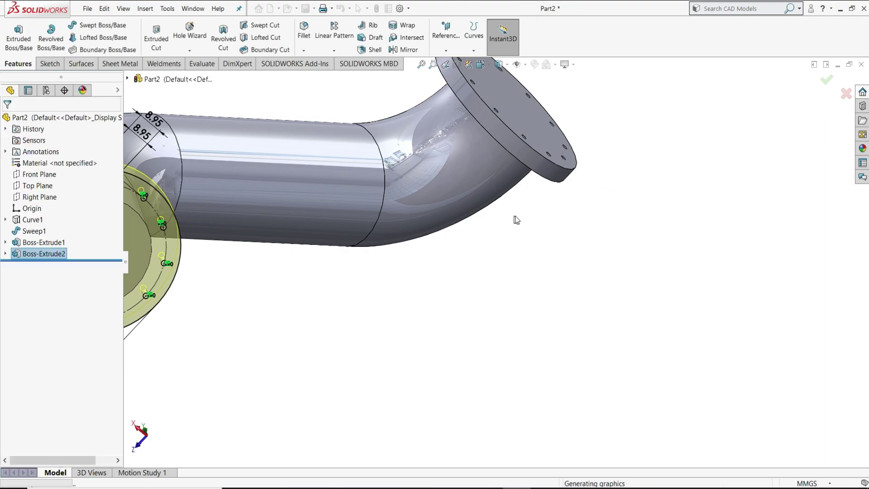
{"action": "scroll", "coordinate": [573, 217], "scroll_direction": "up", "scroll_amount": 3}
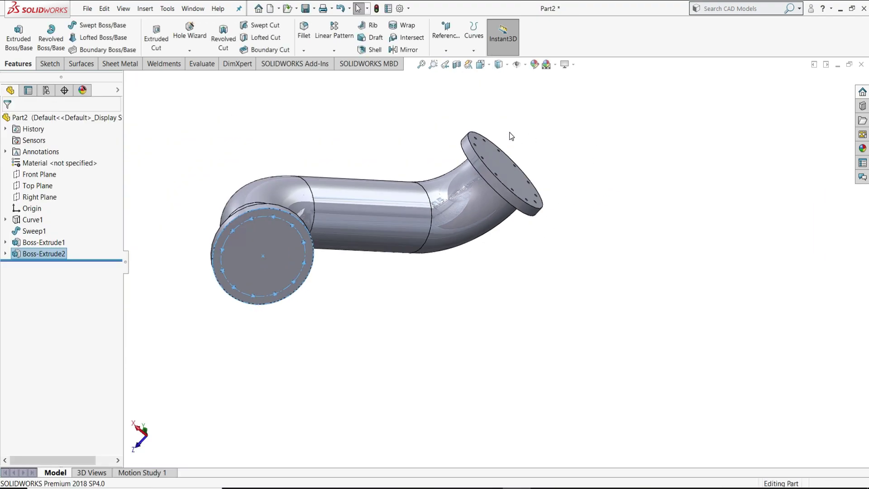
{"action": "left_click", "coordinate": [514, 136]}
{"action": "middle_click_drag", "start_coordinate": [513, 136], "coordinate": [448, 73]}
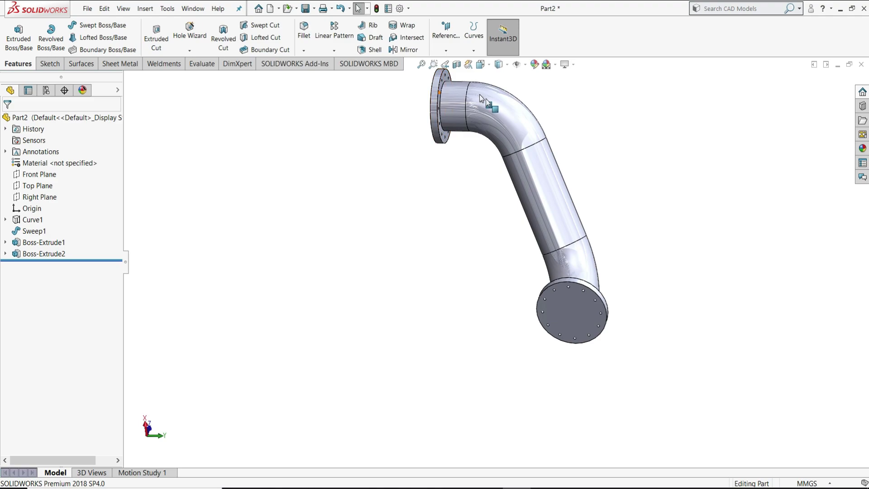
{"action": "scroll", "coordinate": [543, 254], "scroll_direction": "up", "scroll_amount": 3}
{"action": "scroll", "coordinate": [511, 203], "scroll_direction": "down", "scroll_amount": 1}
{"action": "scroll", "coordinate": [511, 202], "scroll_direction": "down", "scroll_amount": 2}
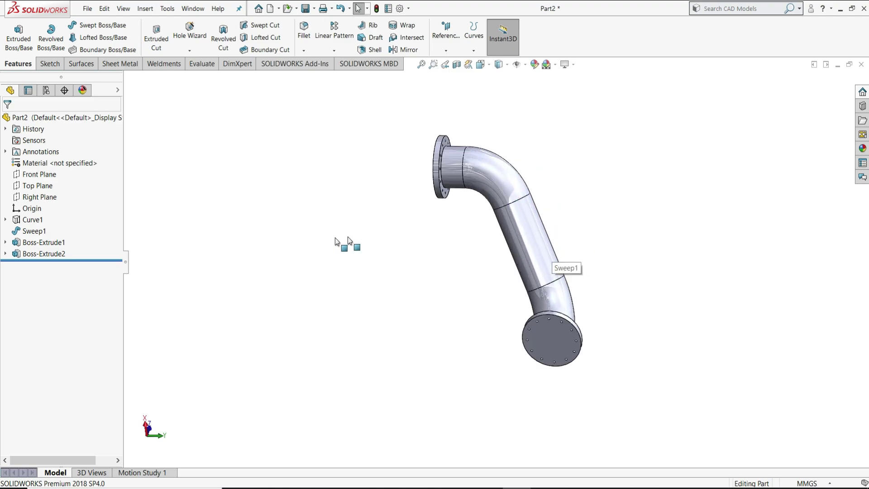
Swept-cut a 30 mm circular profile along Curve1 to bore through the pipe
{"action": "left_click", "coordinate": [264, 25]}
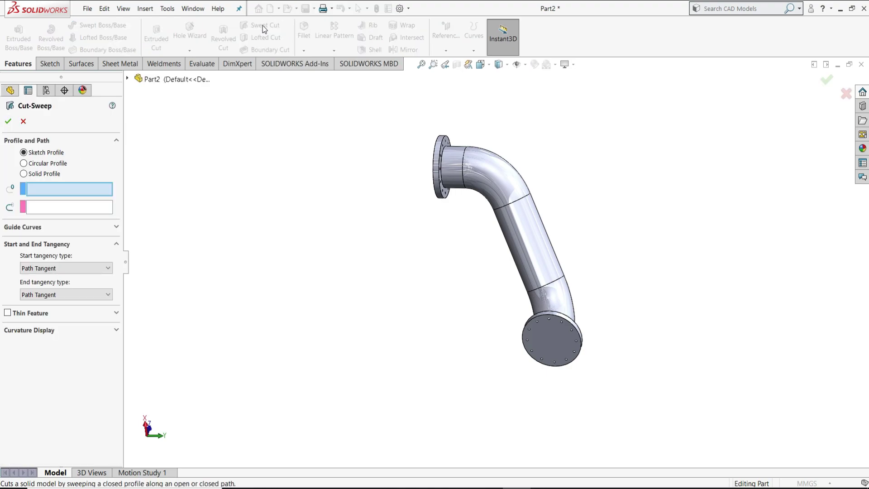
{"action": "left_click", "coordinate": [25, 165]}
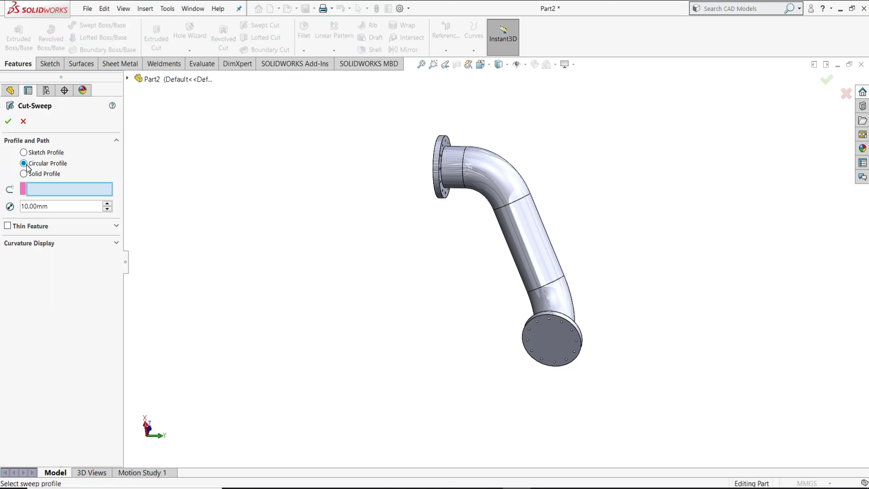
{"action": "left_click", "coordinate": [127, 79]}
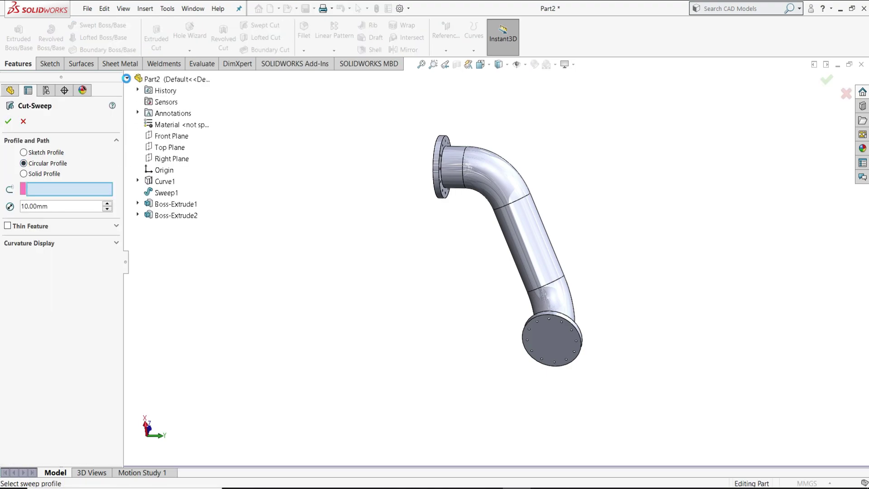
{"action": "left_click", "coordinate": [168, 182]}
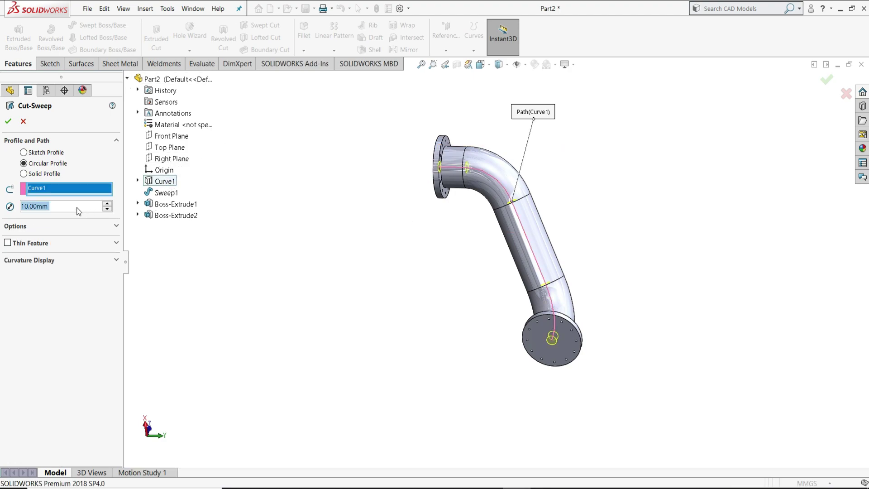
{"action": "type", "text": "30"}
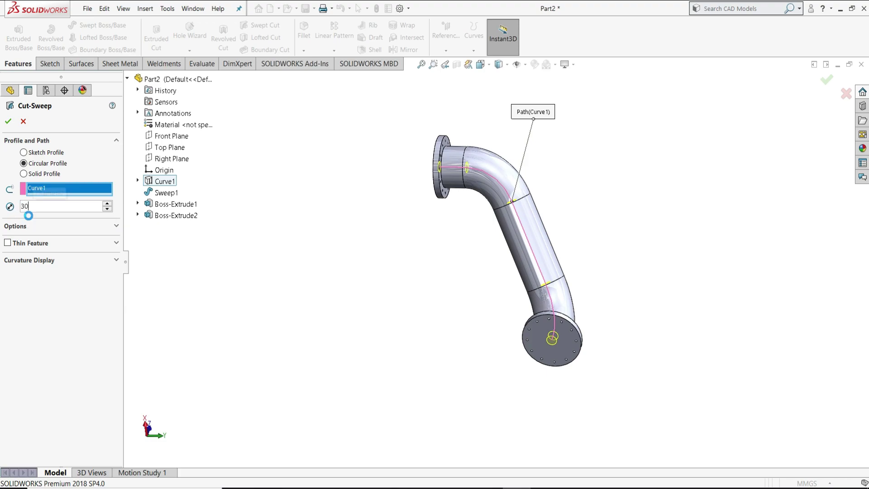
{"action": "key", "text": "Return"}
{"action": "left_click", "coordinate": [8, 121]}
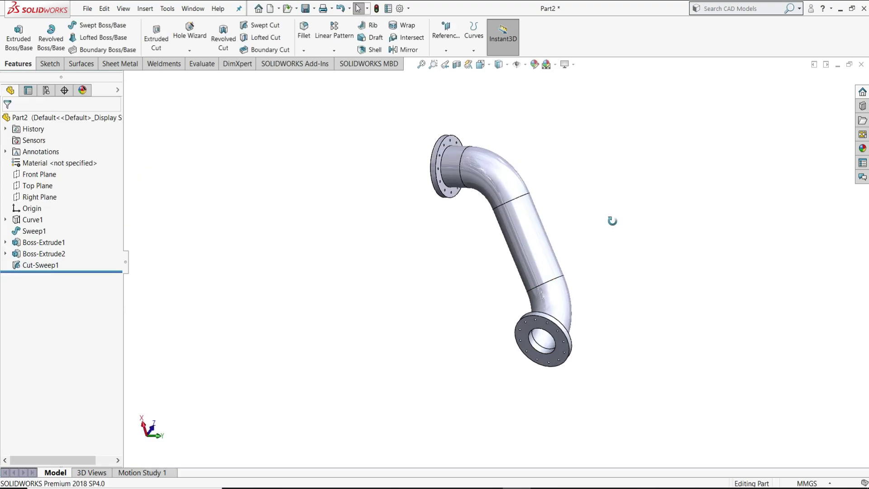
{"action": "mouse_move", "coordinate": [611, 221]}
{"action": "middle_mouse_down"}
{"action": "mouse_move", "coordinate": [473, 256]}
{"action": "mouse_move", "coordinate": [680, 254]}
{"action": "mouse_move", "coordinate": [706, 274]}
{"action": "mouse_move", "coordinate": [593, 305]}
{"action": "mouse_move", "coordinate": [586, 262]}
{"action": "middle_mouse_up"}
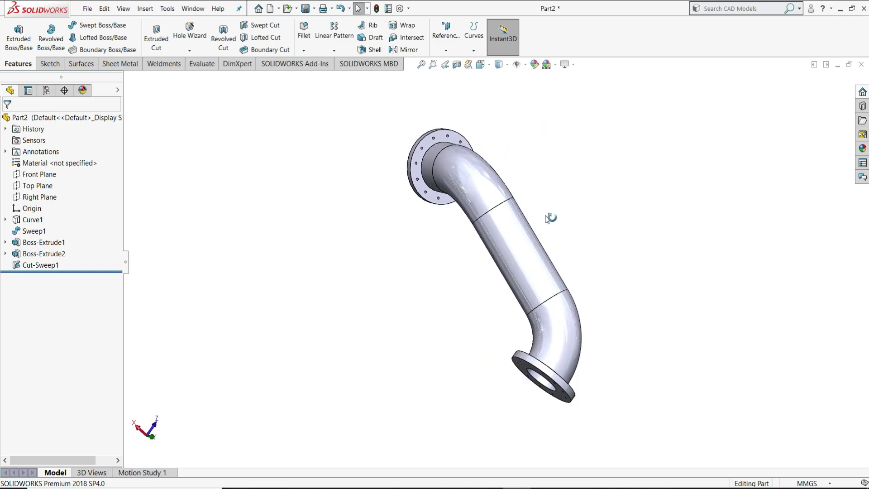
{"action": "middle_click_drag", "start_coordinate": [558, 220], "coordinate": [498, 136]}
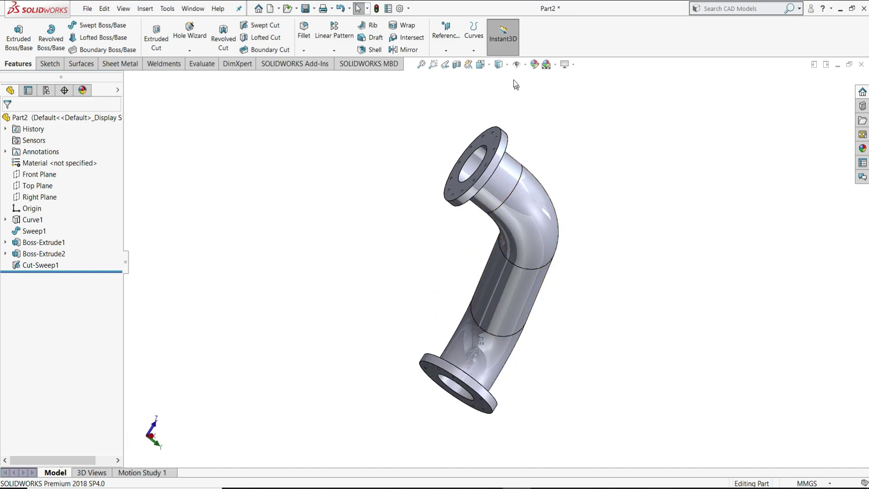
Apply the cyan colour swatch to the entire pipe part and orbit to view it
{"action": "left_click", "coordinate": [536, 66]}
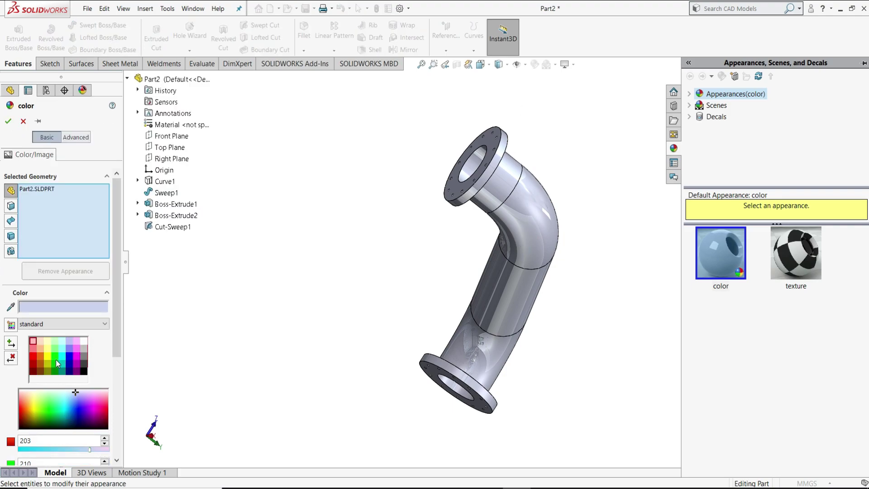
{"action": "left_click", "coordinate": [61, 358]}
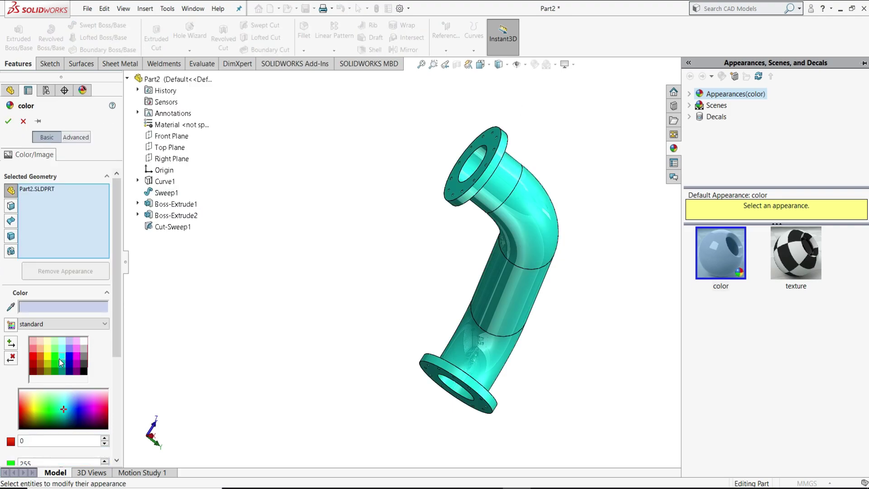
{"action": "left_click", "coordinate": [8, 122]}
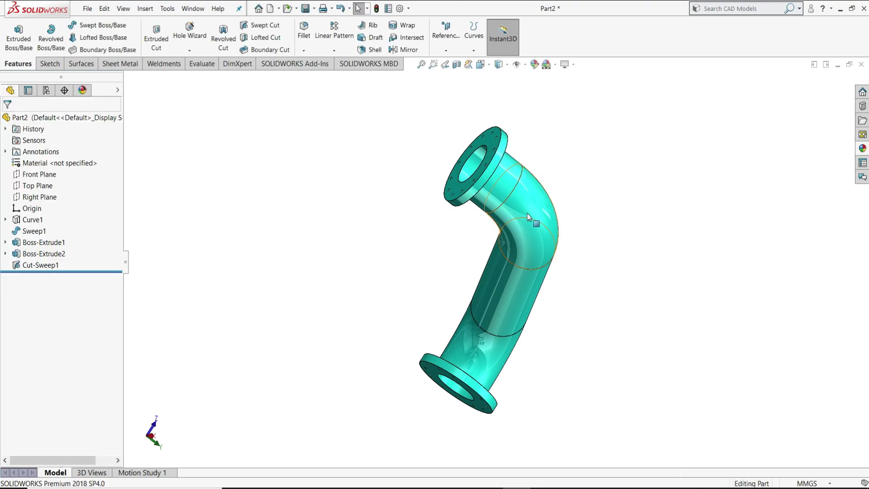
{"action": "middle_click_drag", "start_coordinate": [528, 210], "coordinate": [483, 220]}
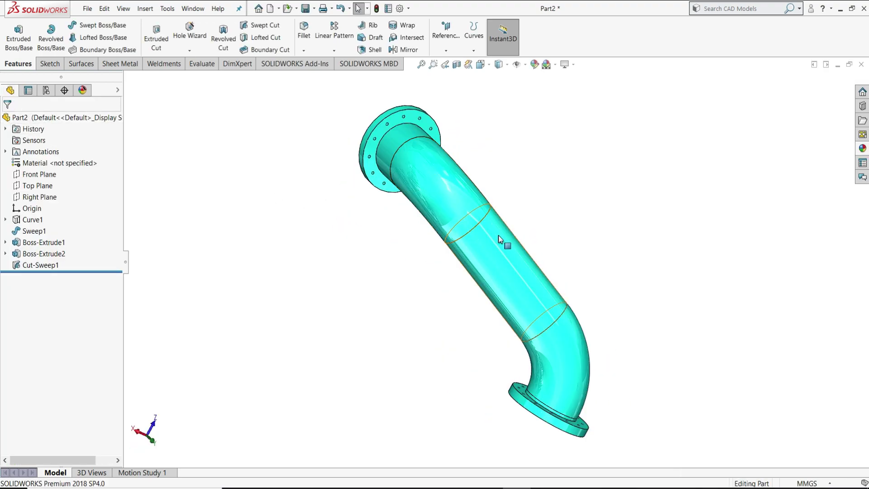